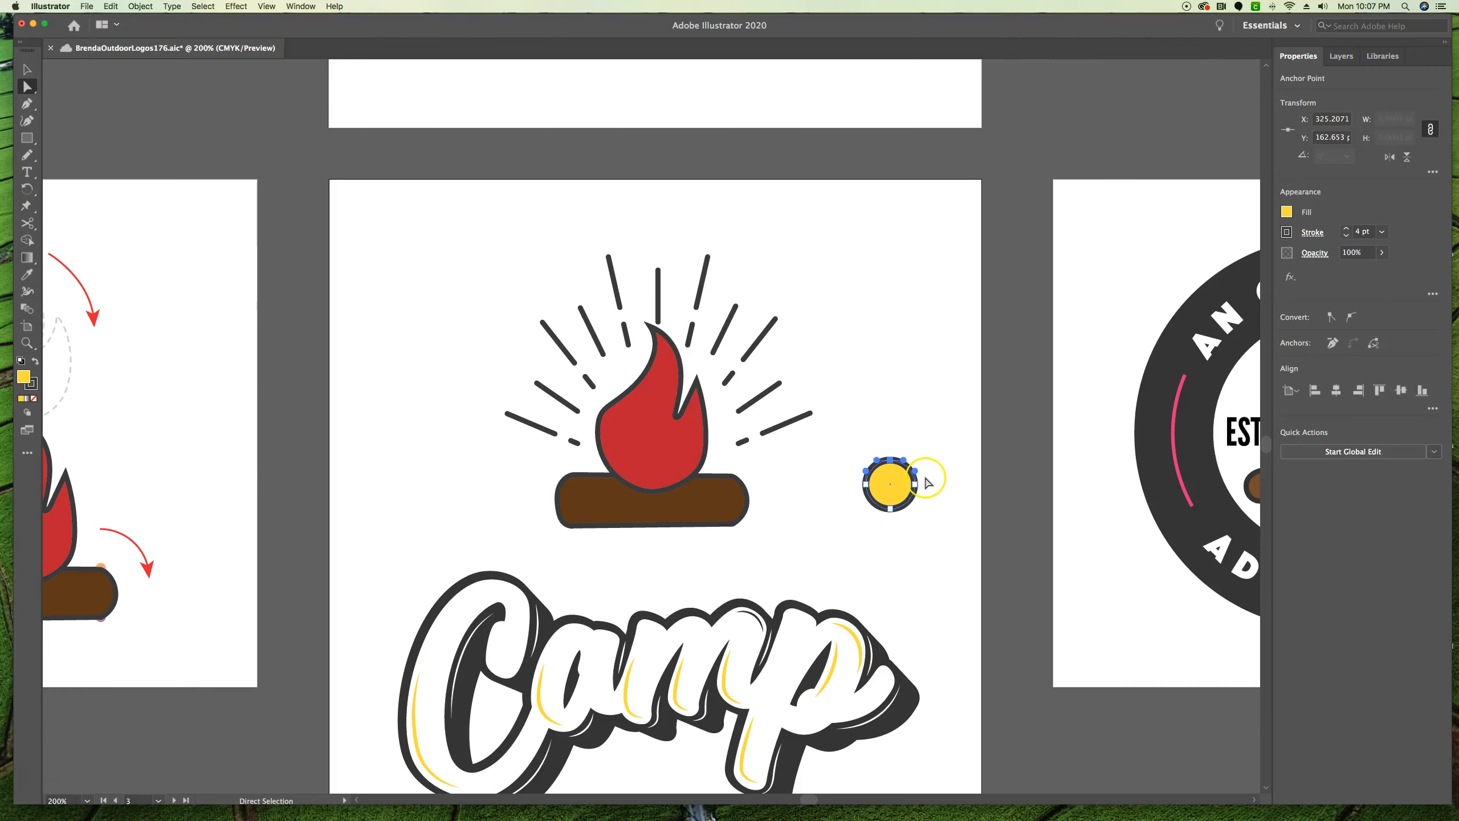
# Cut the yellow circle's outline at its top anchor point with the Scissors tool.
pyautogui.press('super+equal')
pyautogui.press('super+equal')
pyautogui.press('super+equal')
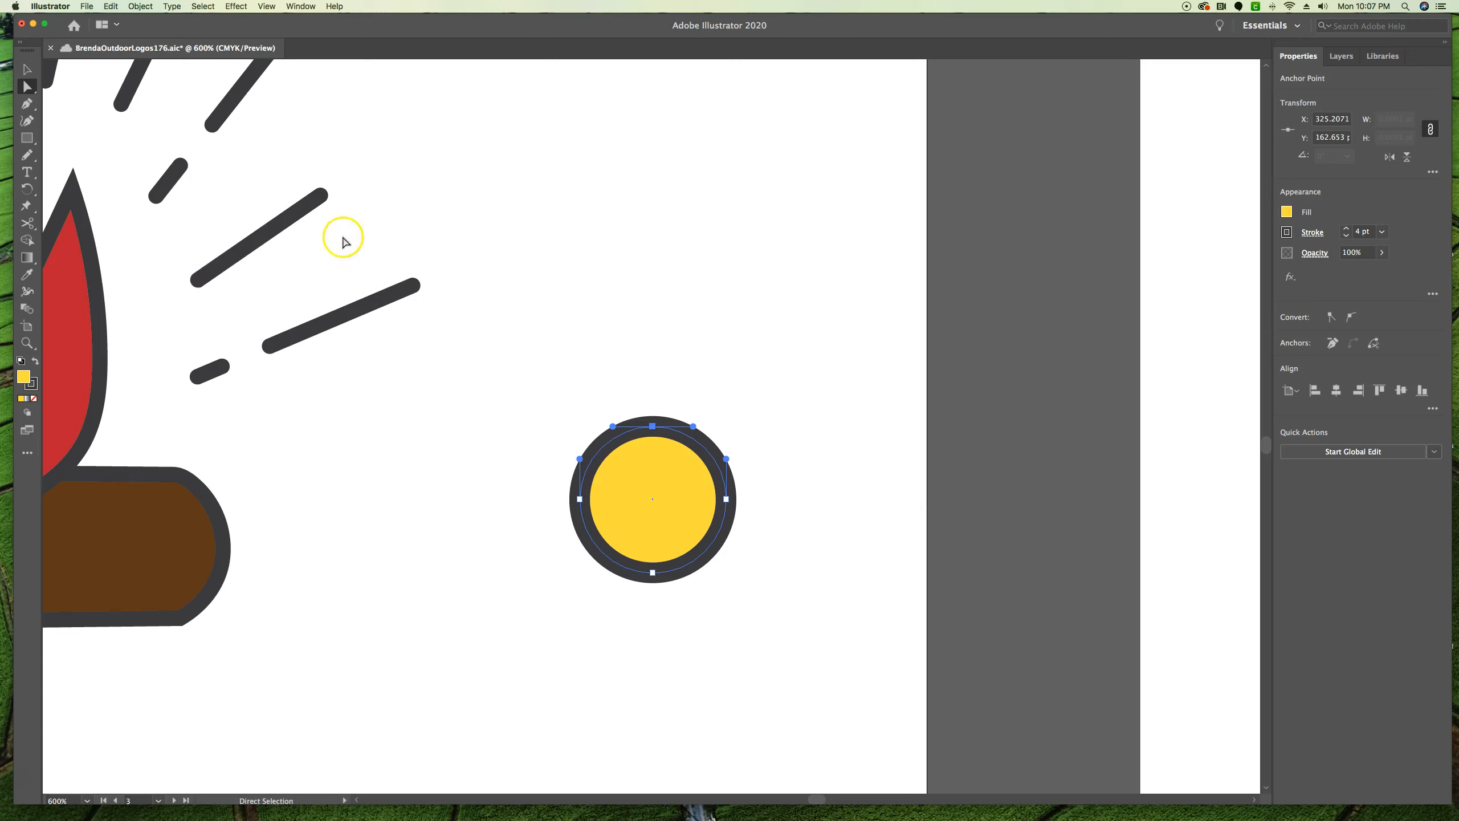
pyautogui.click(28, 222)
pyautogui.moveTo(27, 222)
pyautogui.mouseDown()
pyautogui.moveTo(69, 223)
pyautogui.moveTo(69, 242)
pyautogui.moveTo(70, 220)
pyautogui.moveTo(82, 225)
pyautogui.moveTo(89, 257)
pyautogui.moveTo(58, 230)
pyautogui.moveTo(75, 221)
pyautogui.moveTo(79, 247)
pyautogui.moveTo(51, 248)
pyautogui.mouseUp()
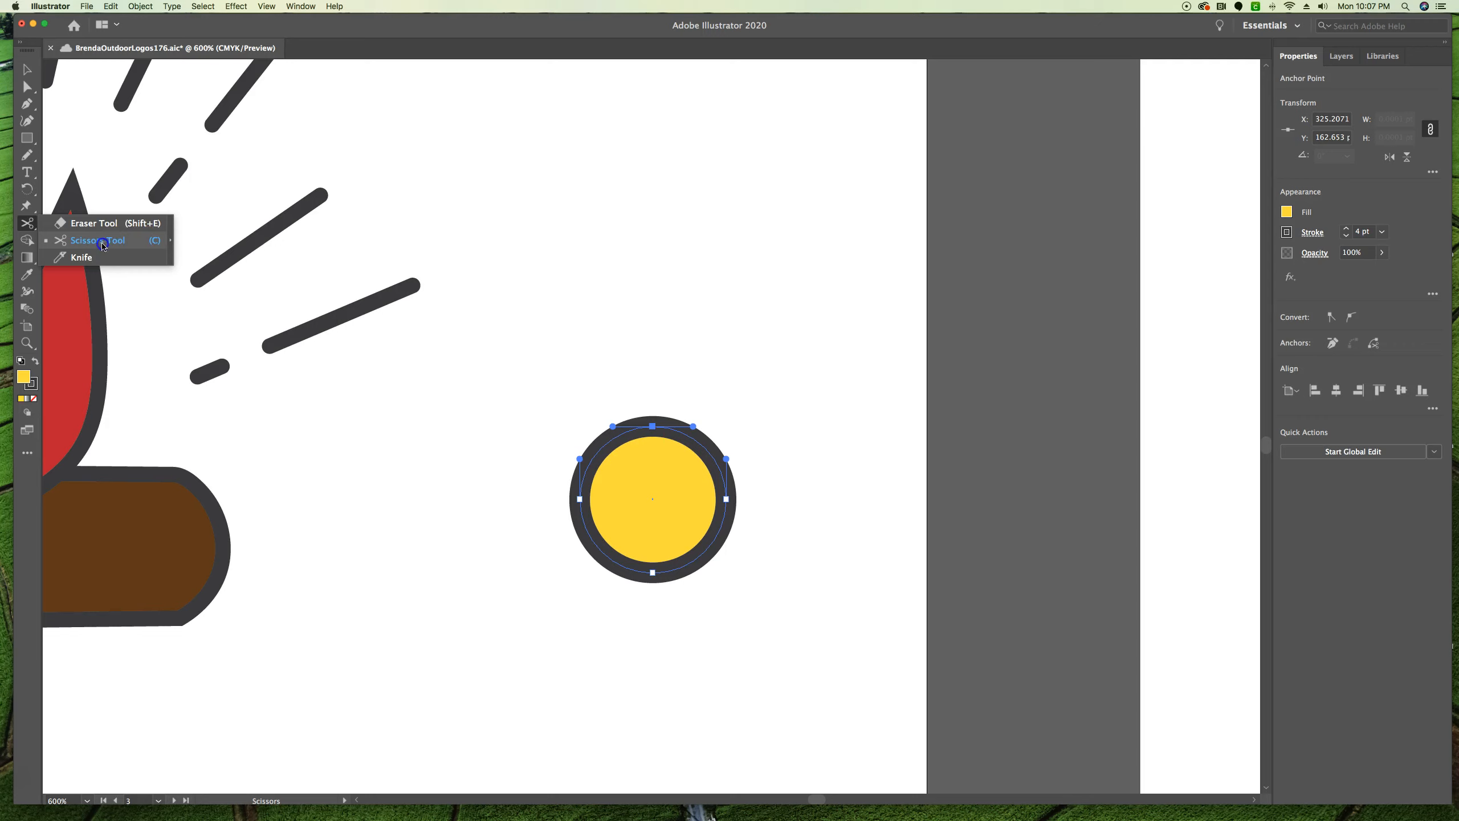
pyautogui.moveTo(103, 246); pyautogui.dragTo(102, 245)
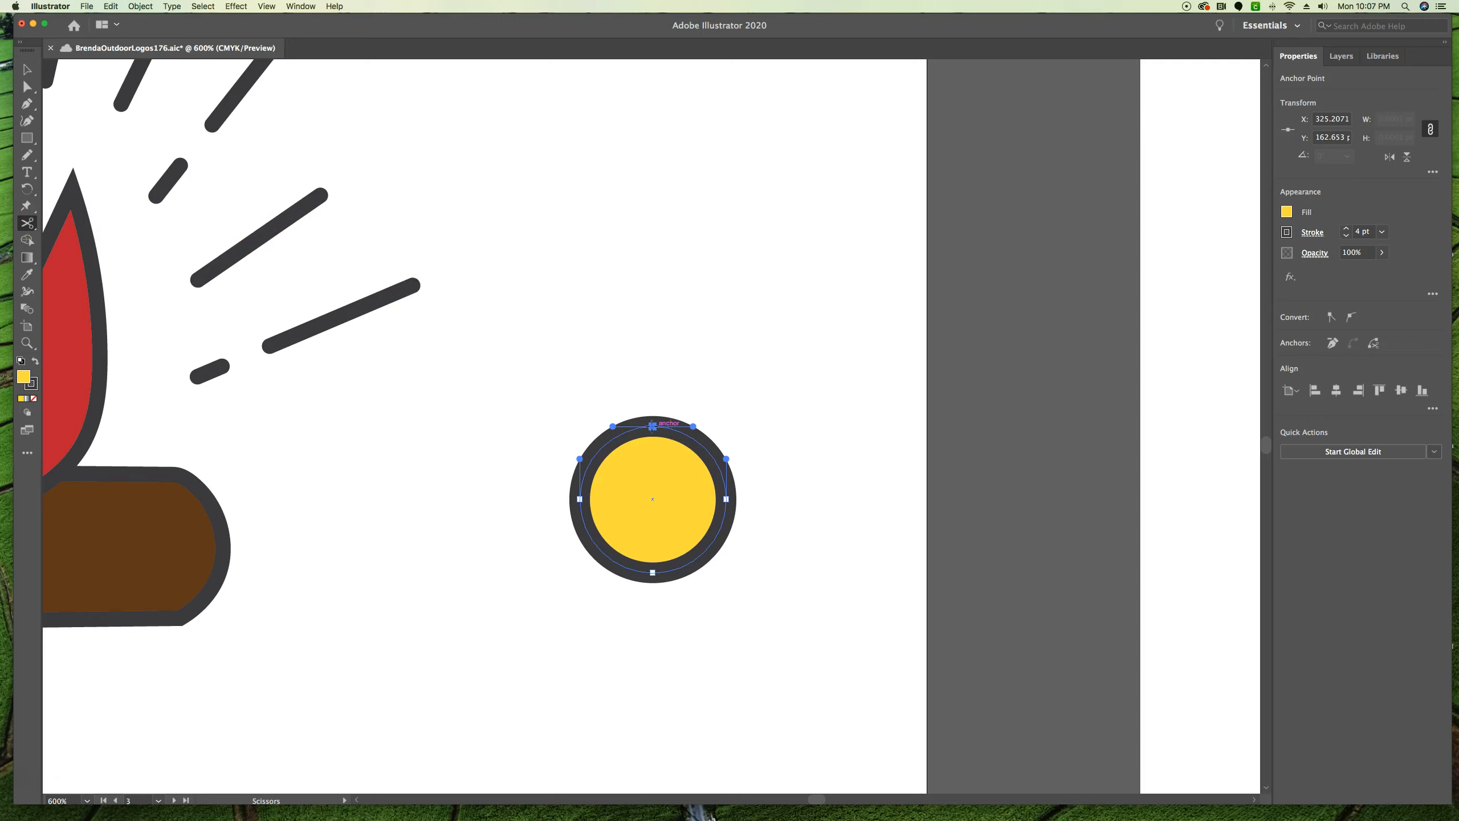
pyautogui.click(653, 426)
# Pull the circle's two cut ends apart and upward, to about X 337.6 pt and X 317.8 pt, both at about Y 151.3 pt.
pyautogui.click(28, 88)
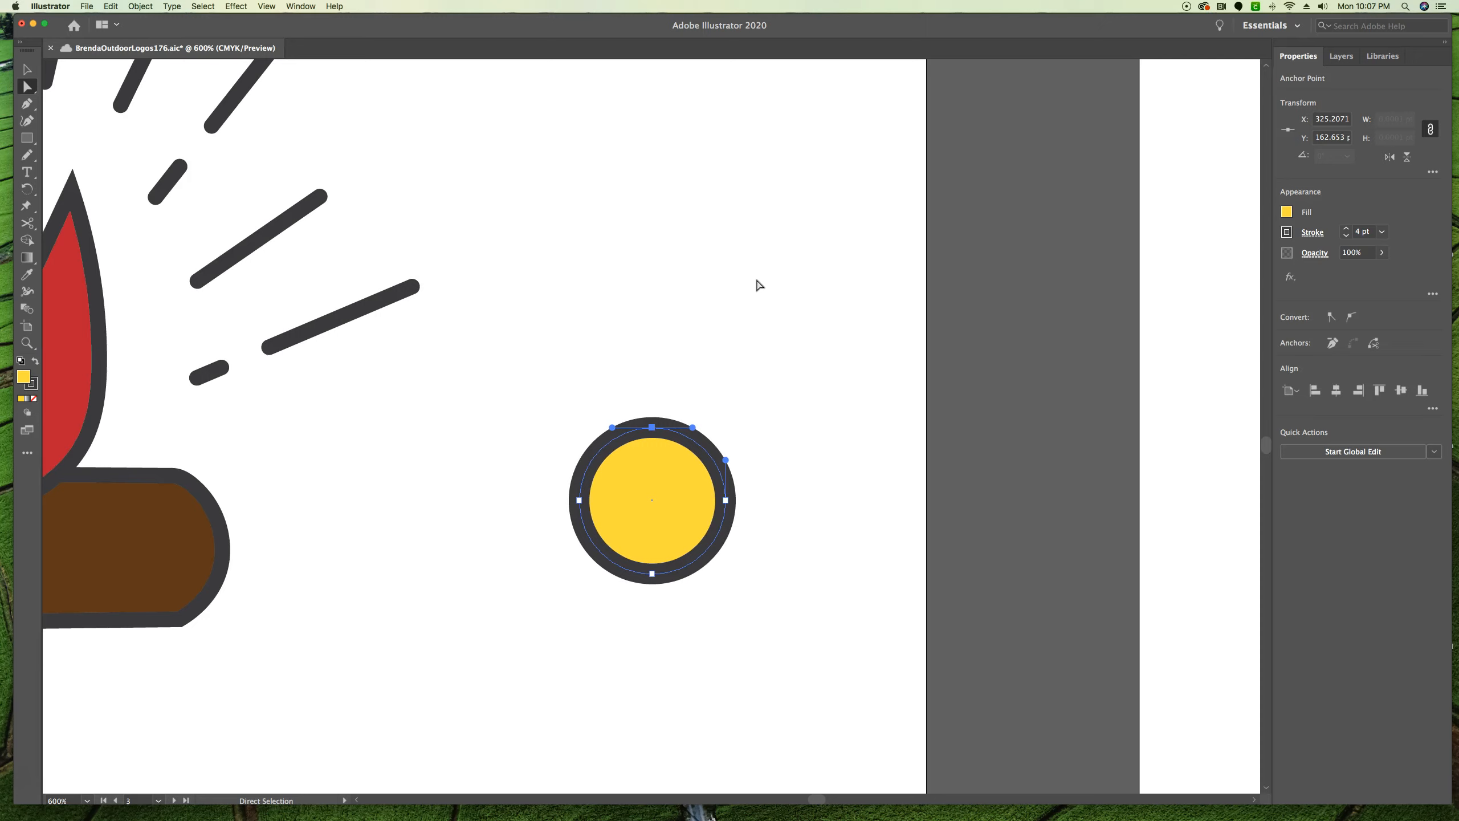
pyautogui.moveTo(652, 426); pyautogui.dragTo(716, 370)
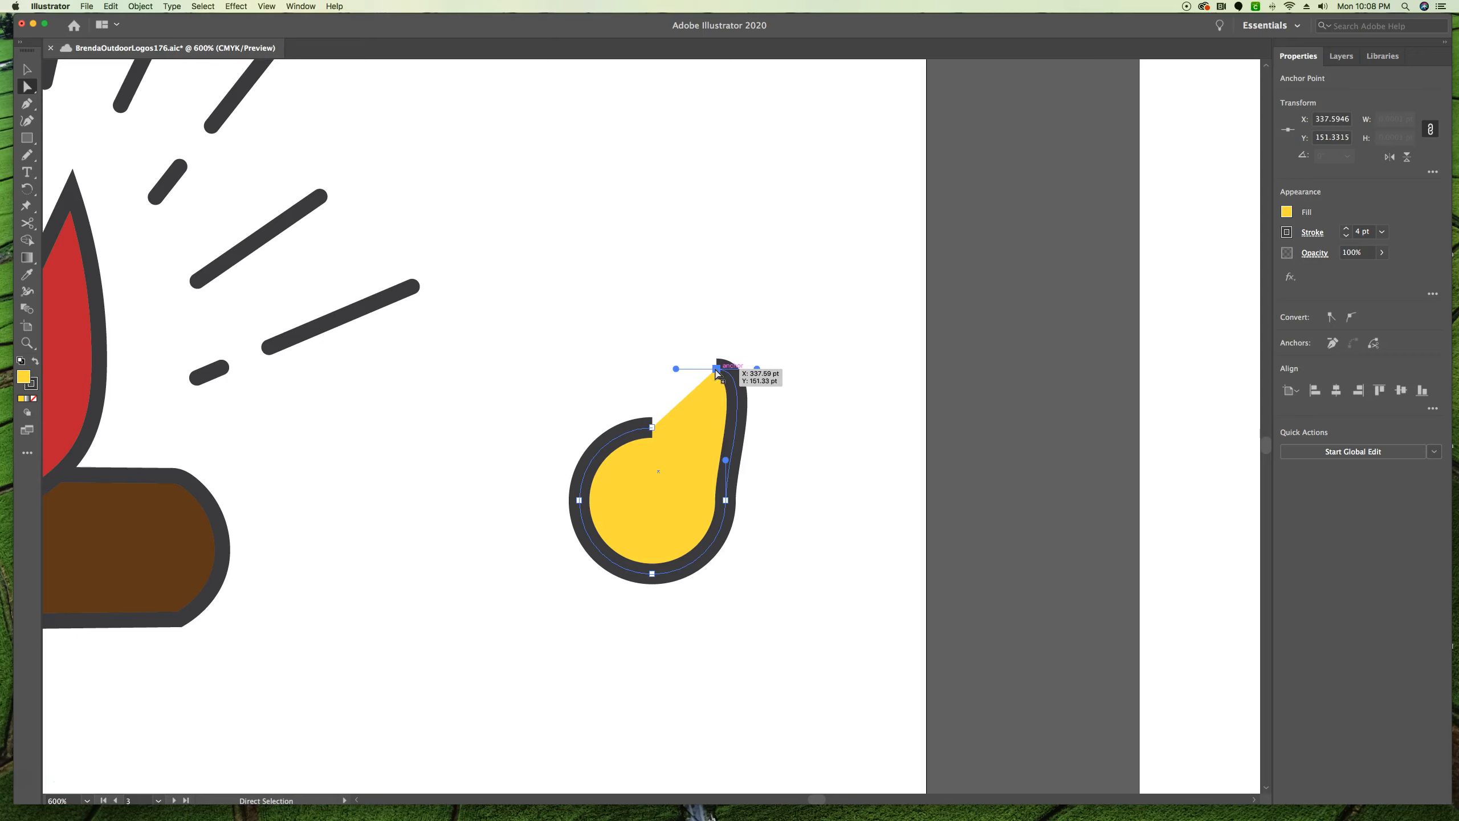
pyautogui.moveTo(653, 428); pyautogui.dragTo(614, 369)
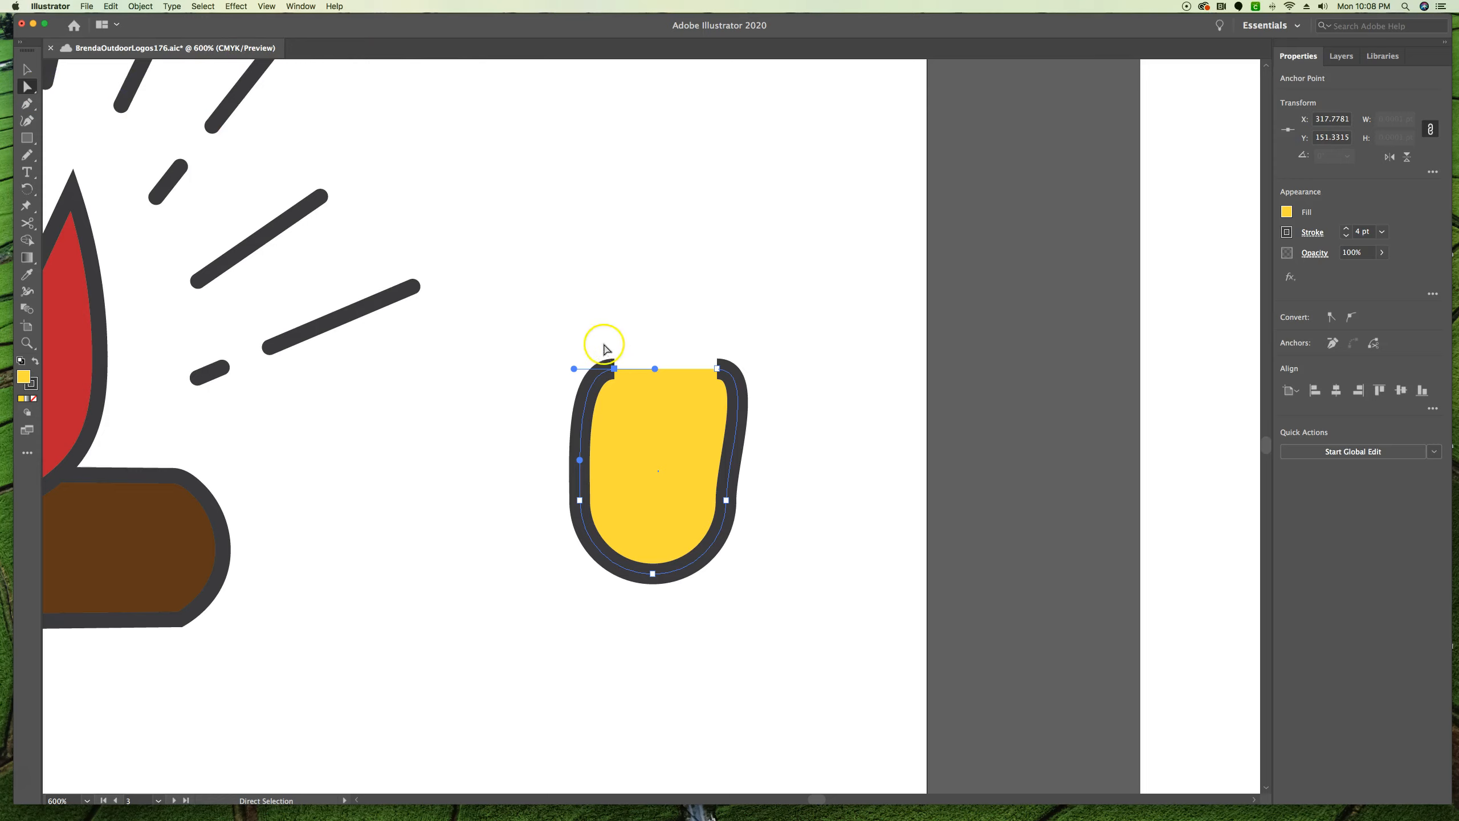
# Save the document and convert both open end points of the yellow shape to corner points.
pyautogui.moveTo(584, 343); pyautogui.dragTo(734, 389)
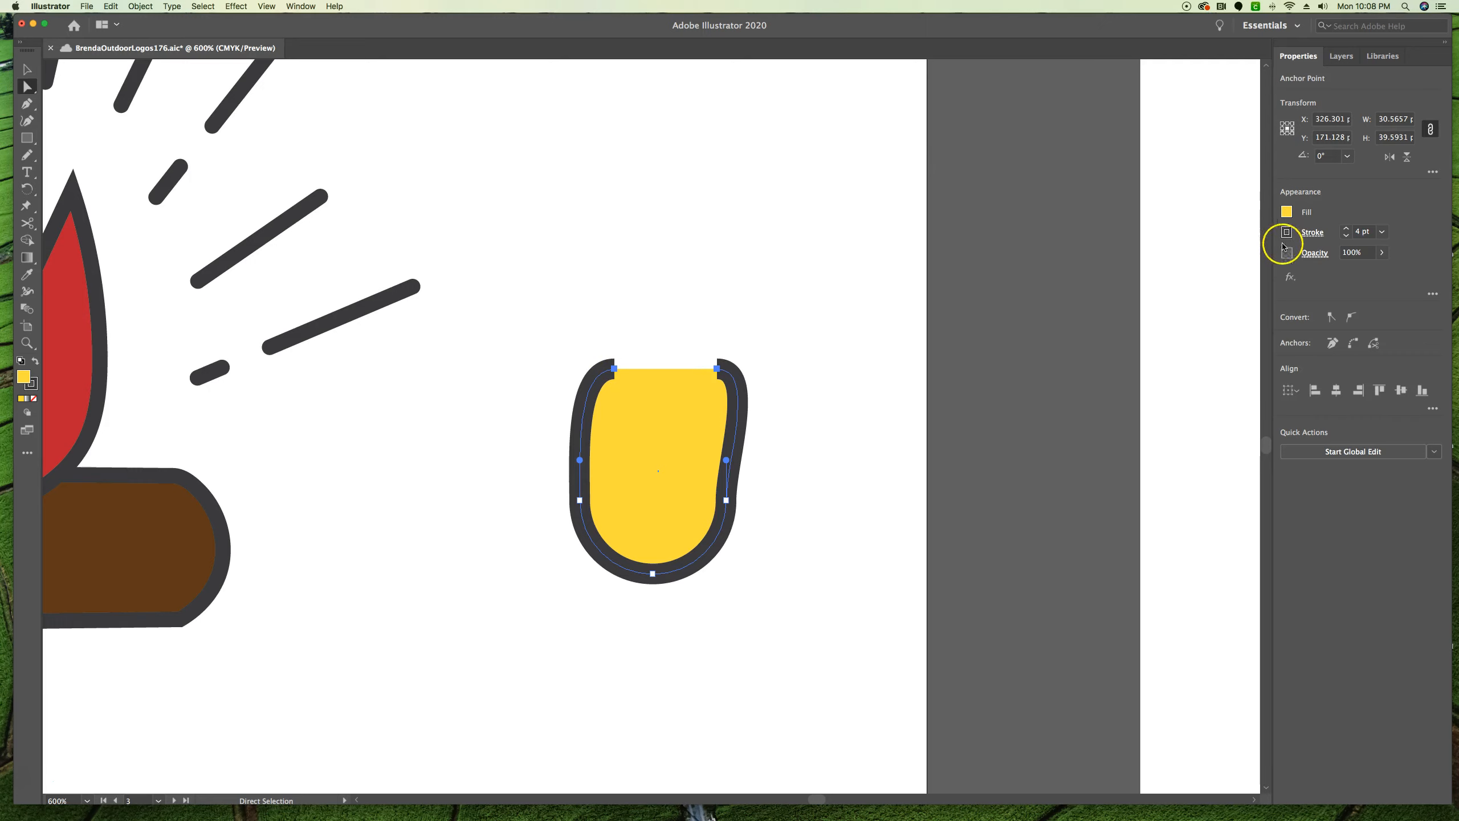
pyautogui.press('super+s')
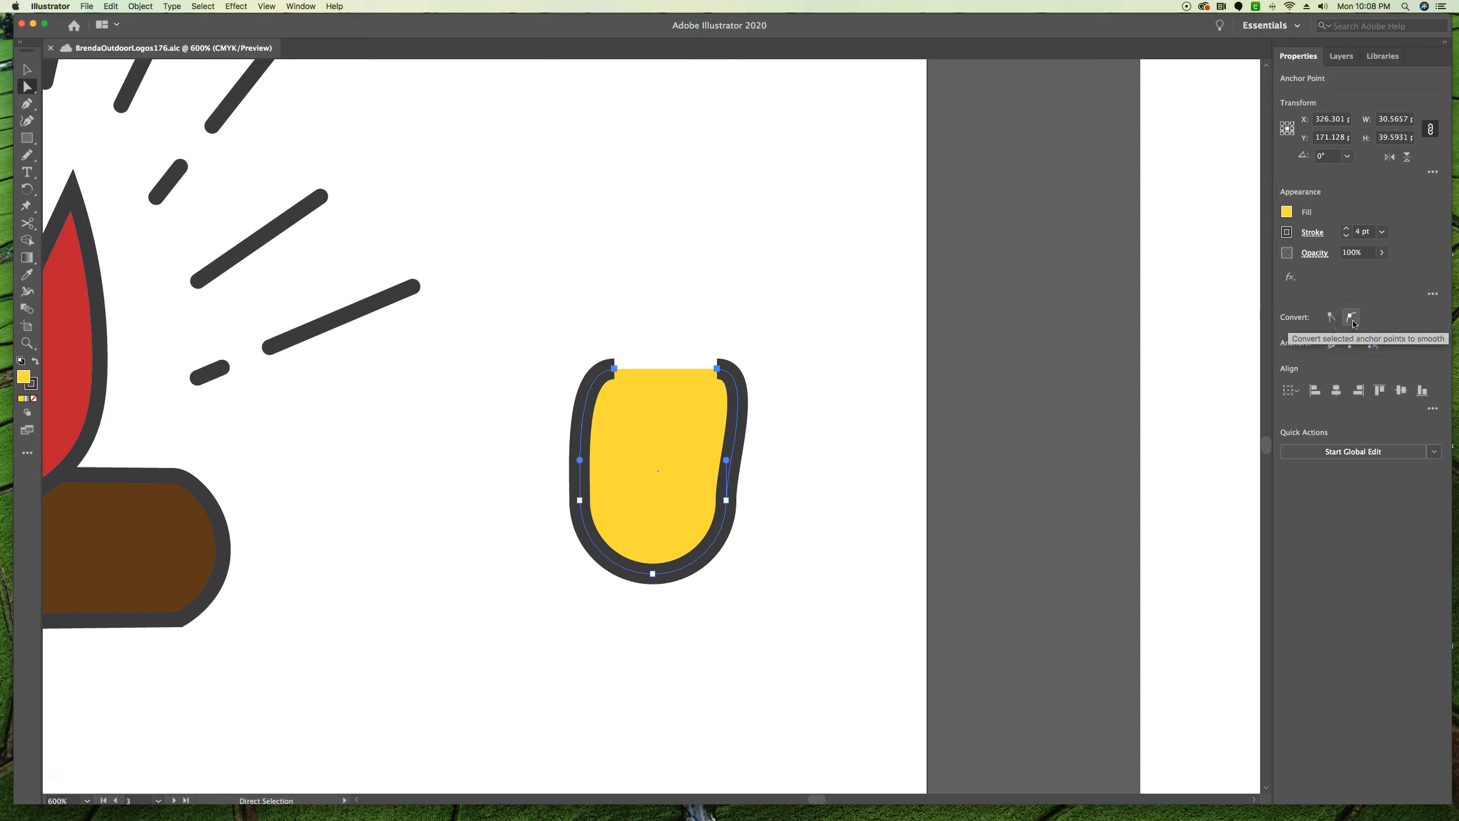
pyautogui.click(1331, 316)
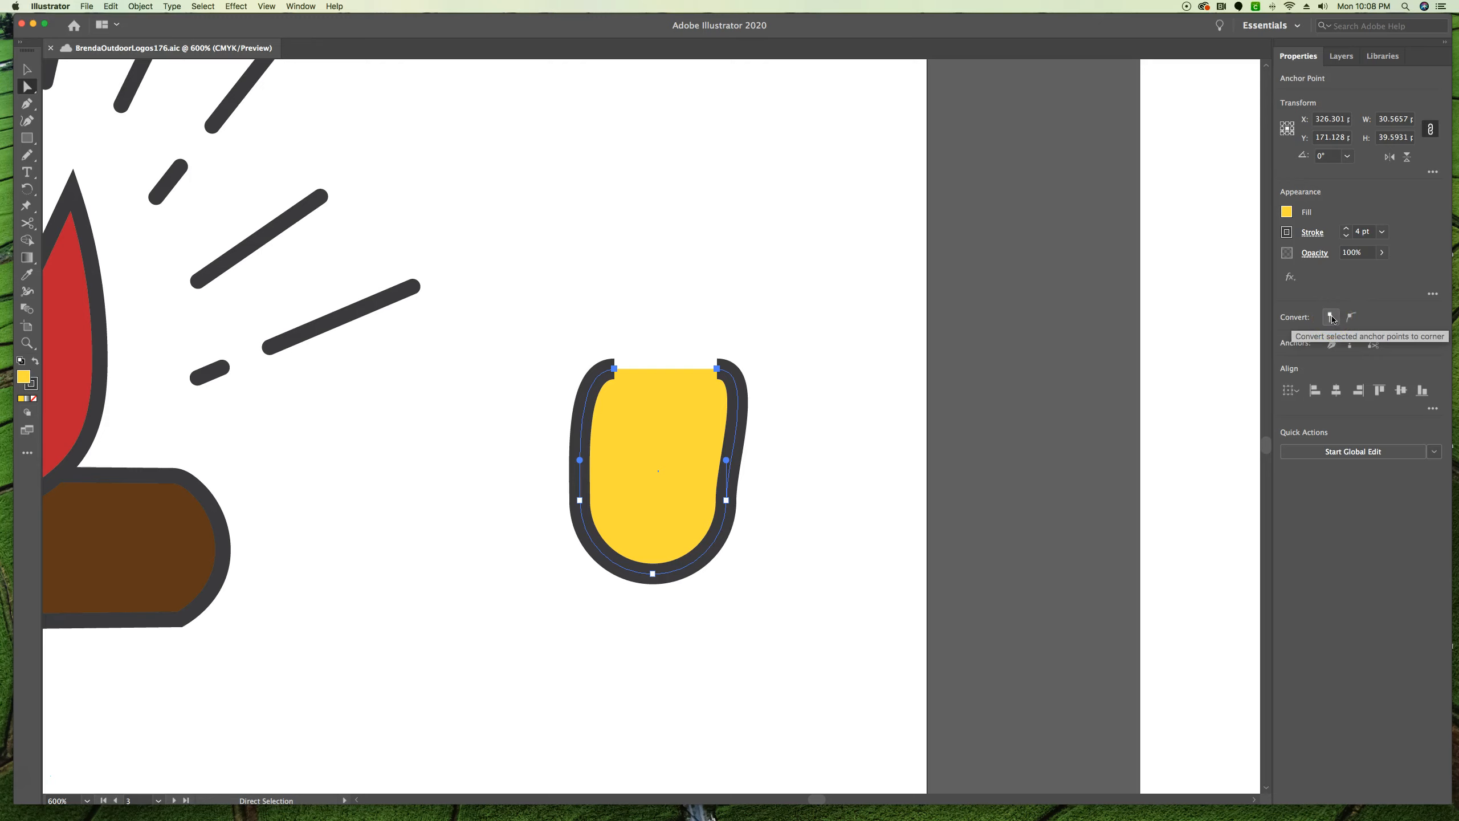
pyautogui.click(1332, 318)
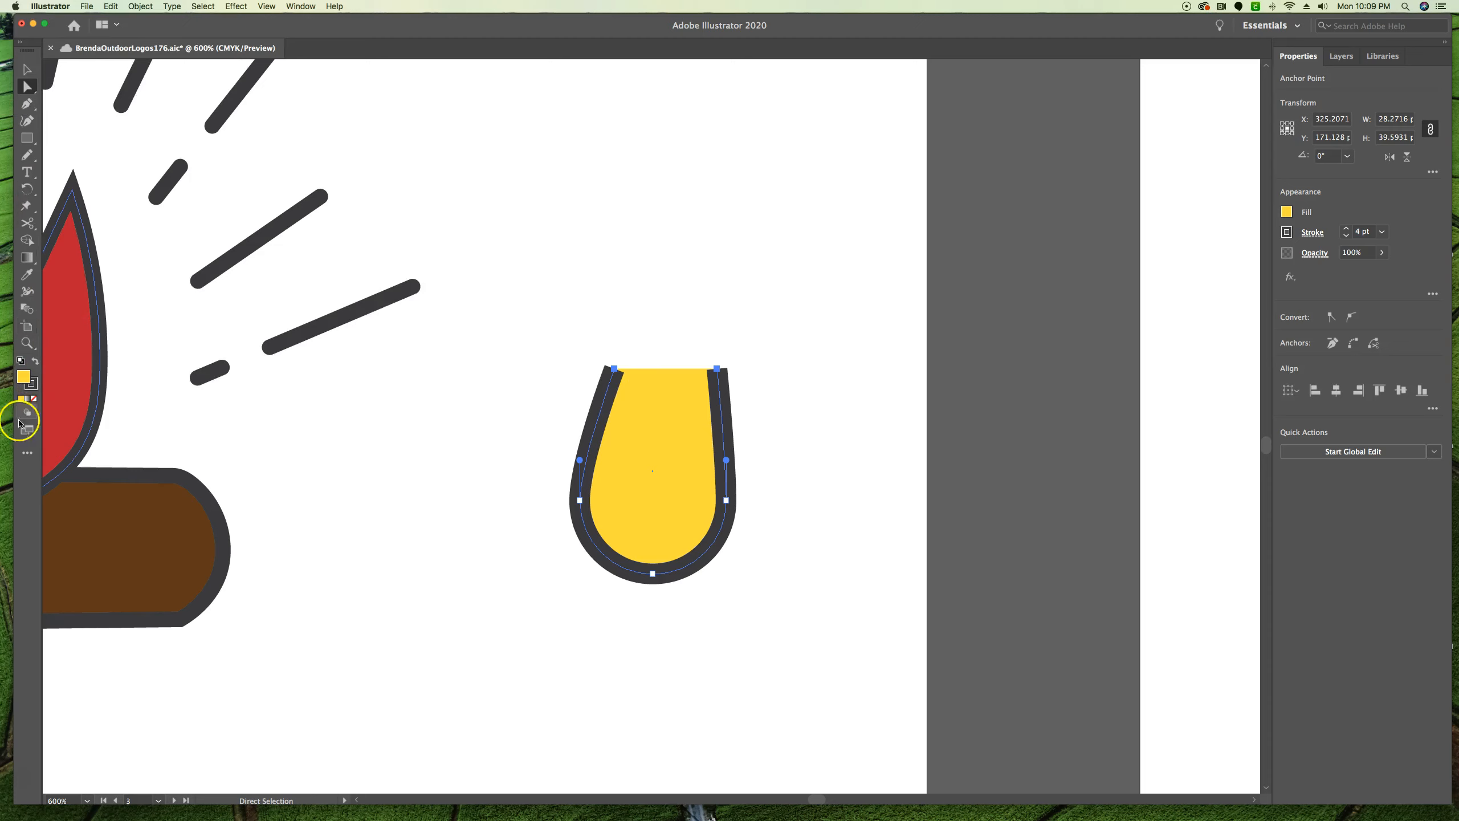
# Find the Join Tool in the full tool list and add it to the toolbar in the Pencil tool's slot.
pyautogui.click(25, 454)
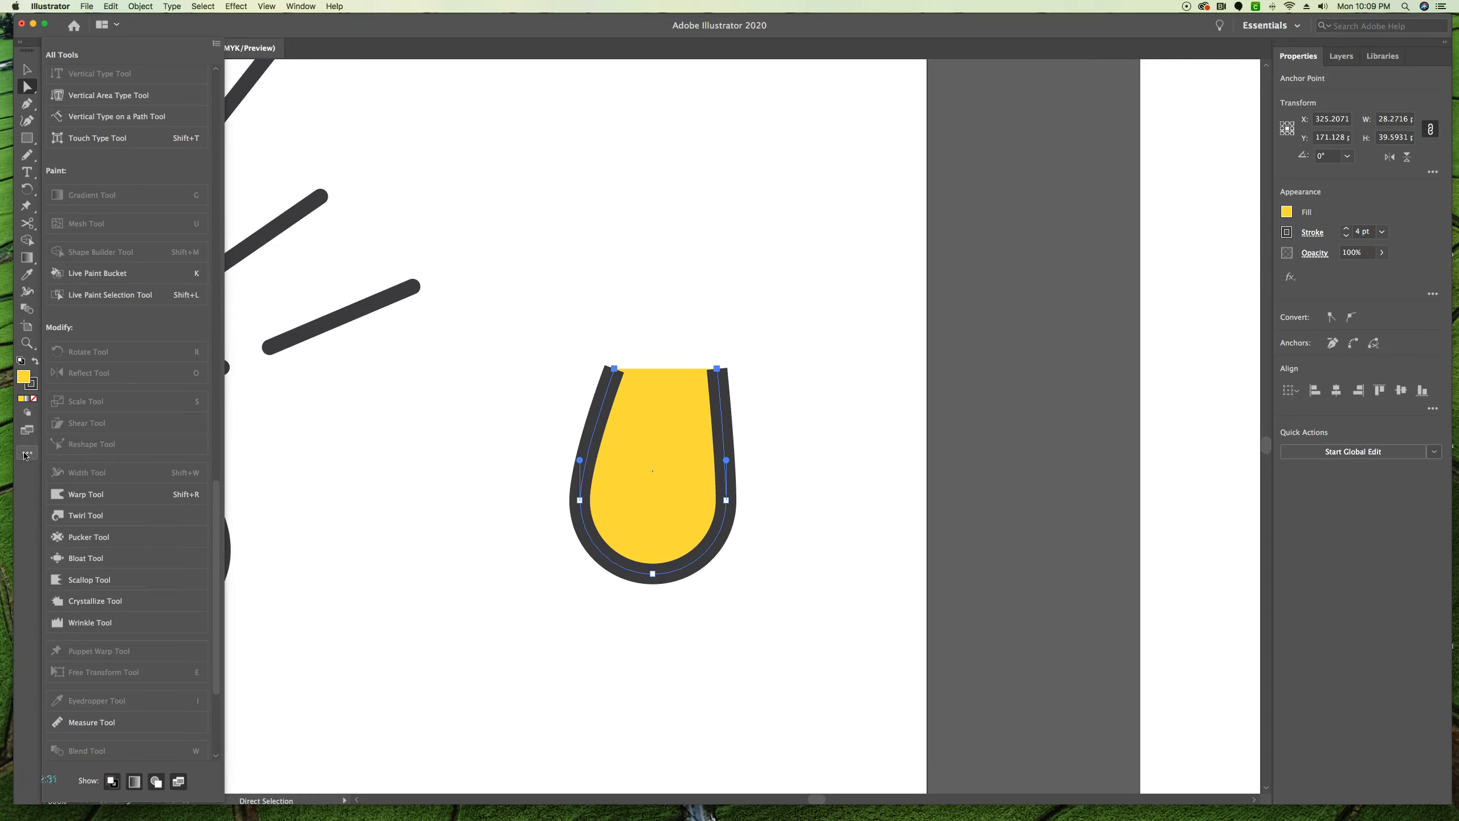
pyautogui.scroll(10, 111, 407)
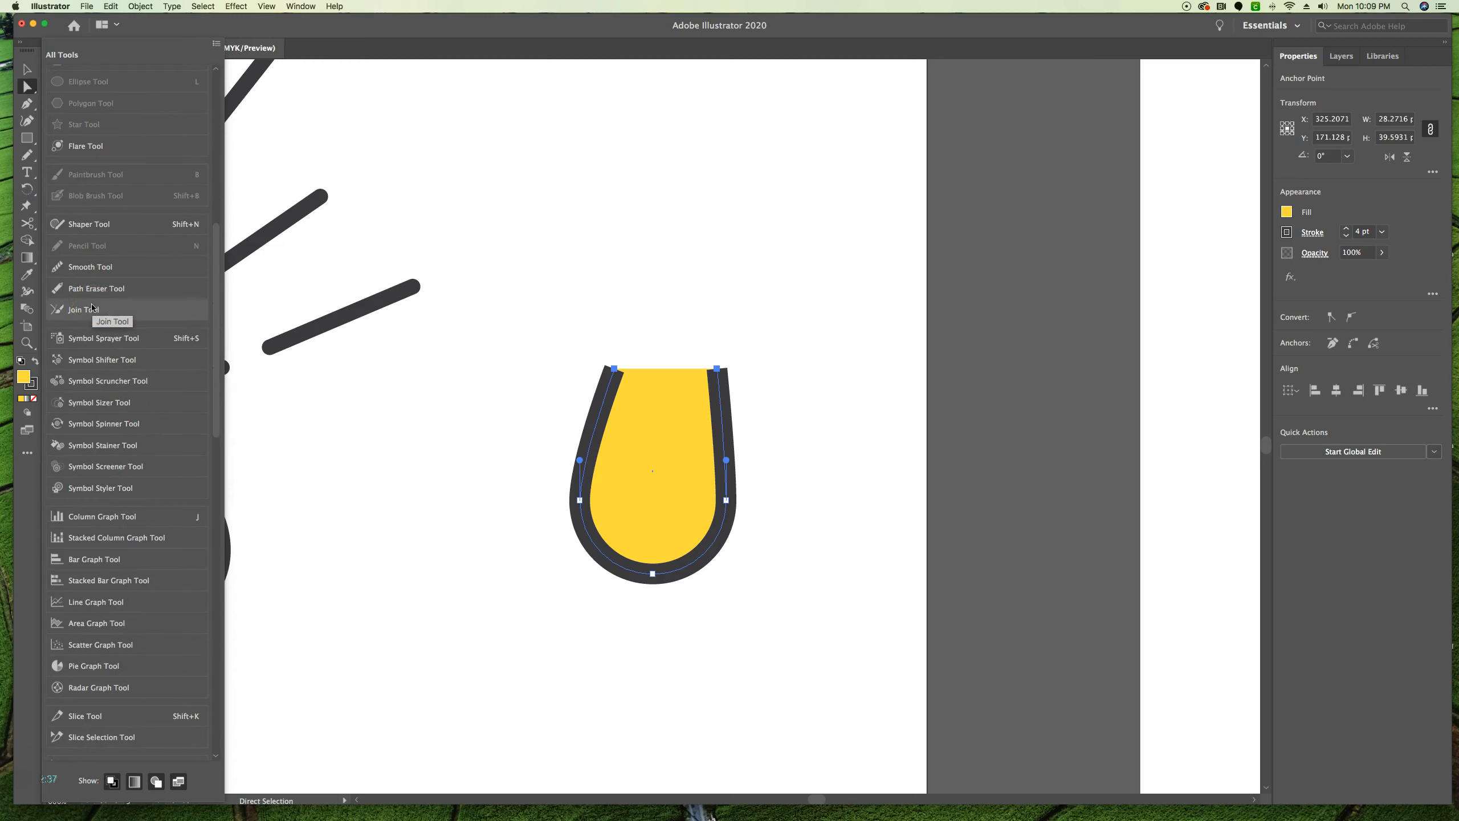
pyautogui.click(86, 247)
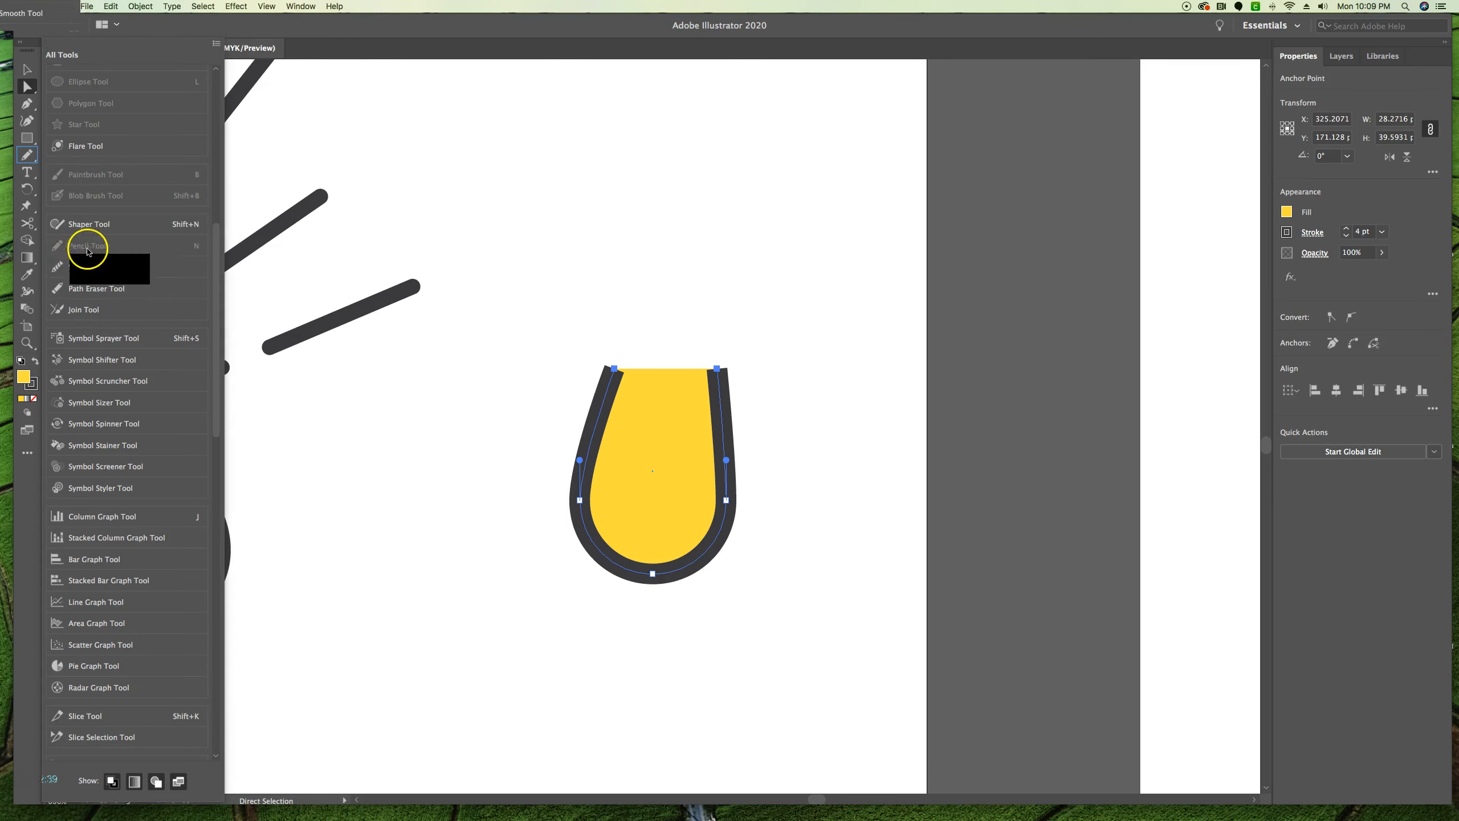
pyautogui.click(65, 313)
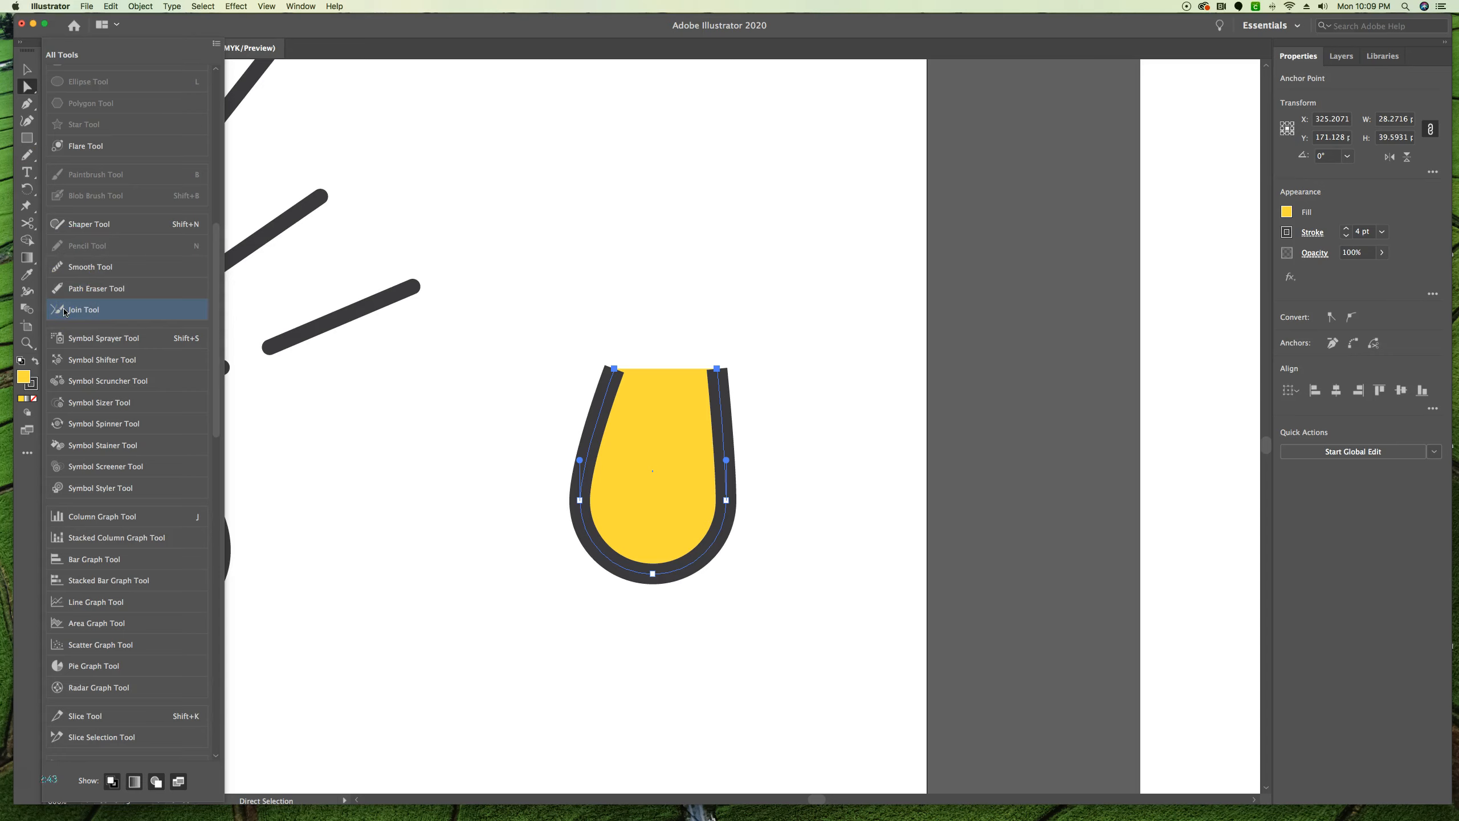
pyautogui.moveTo(65, 311); pyautogui.dragTo(26, 157)
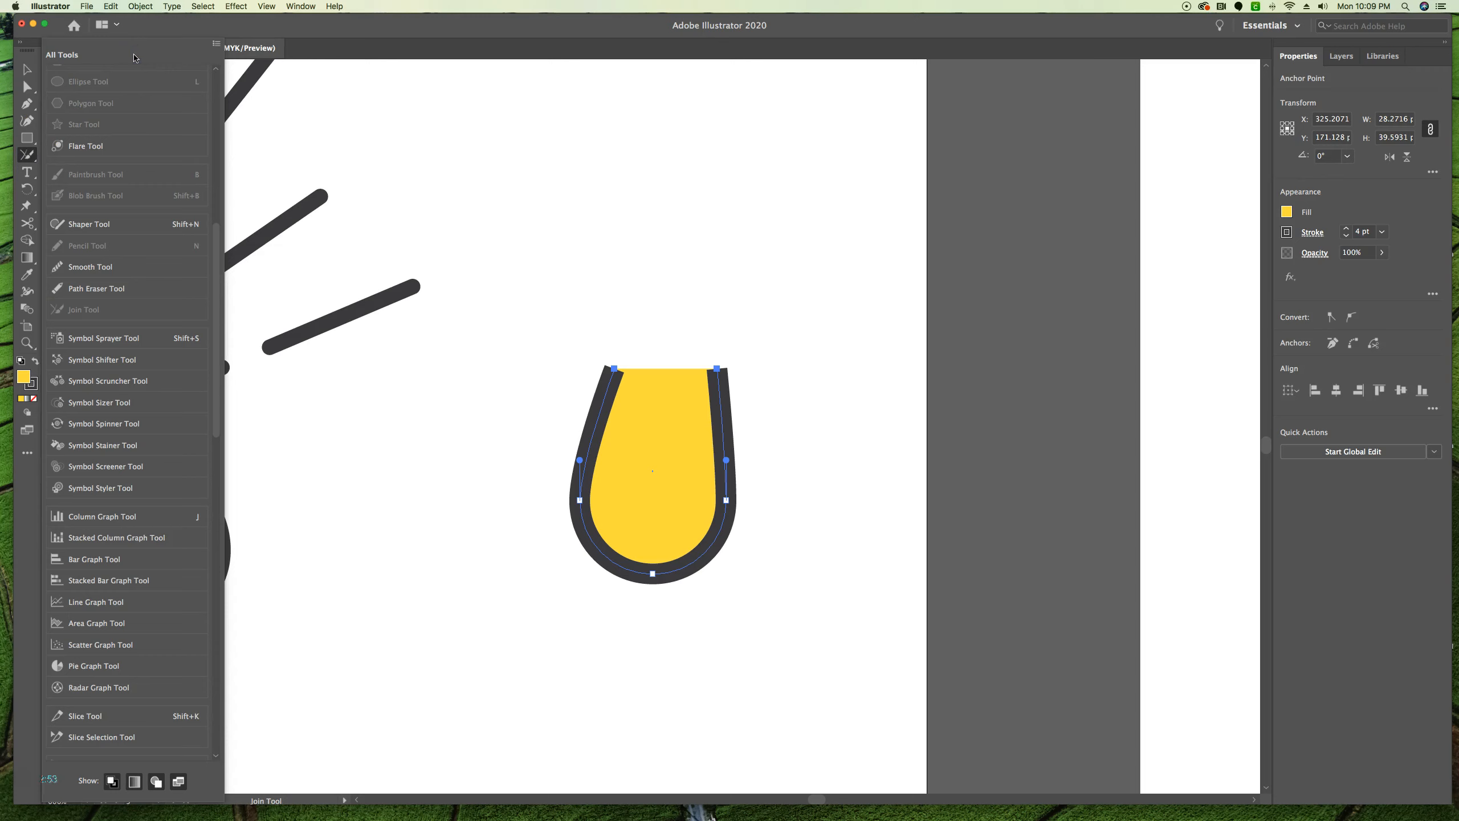
pyautogui.press('Escape')
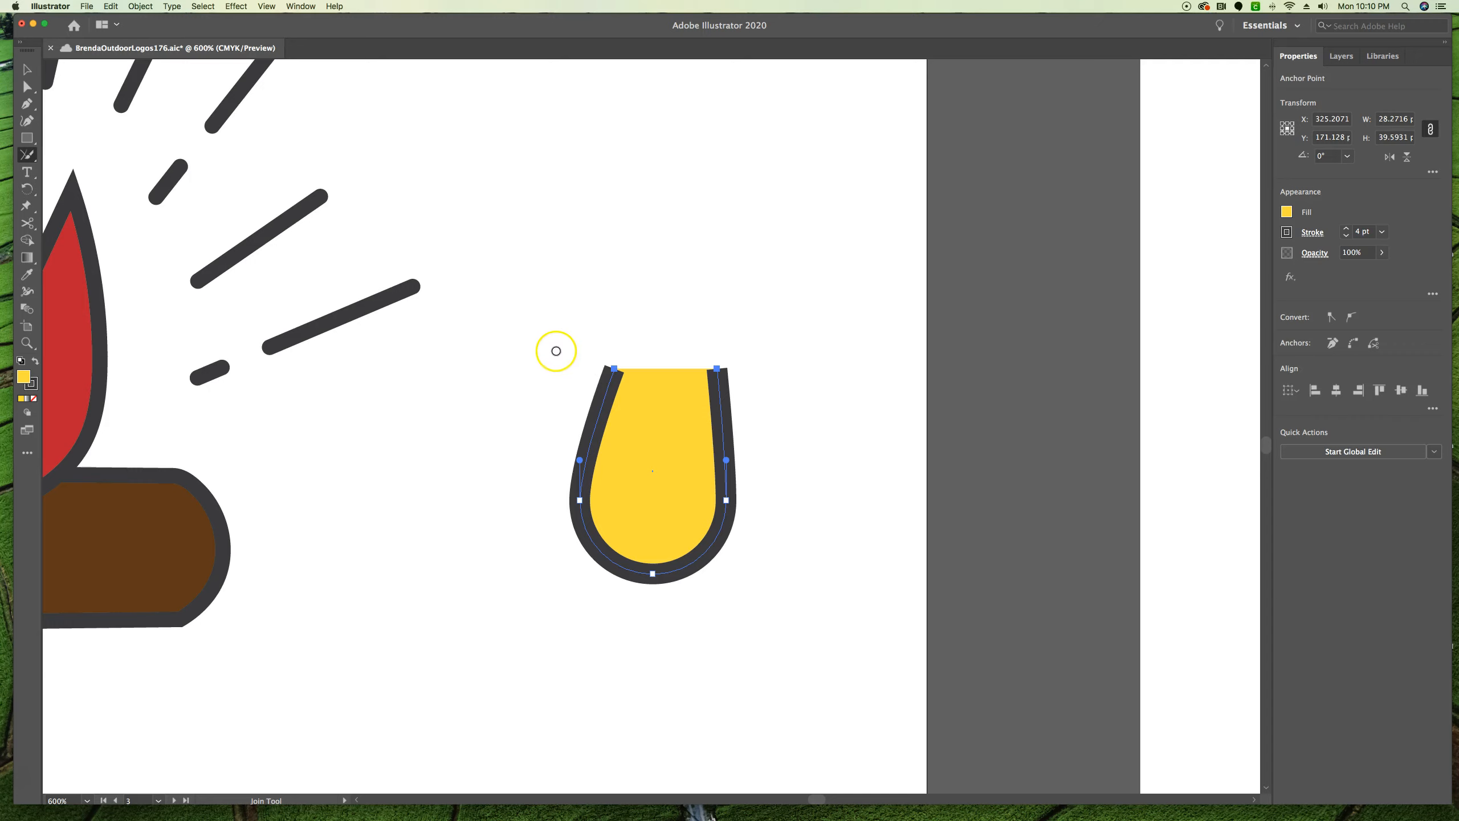
# Try to close the gap across the yellow shape's open top with the Join Tool.
pyautogui.moveTo(563, 355)
pyautogui.mouseDown()
pyautogui.moveTo(607, 380)
pyautogui.moveTo(670, 386)
pyautogui.moveTo(767, 367)
pyautogui.mouseUp()
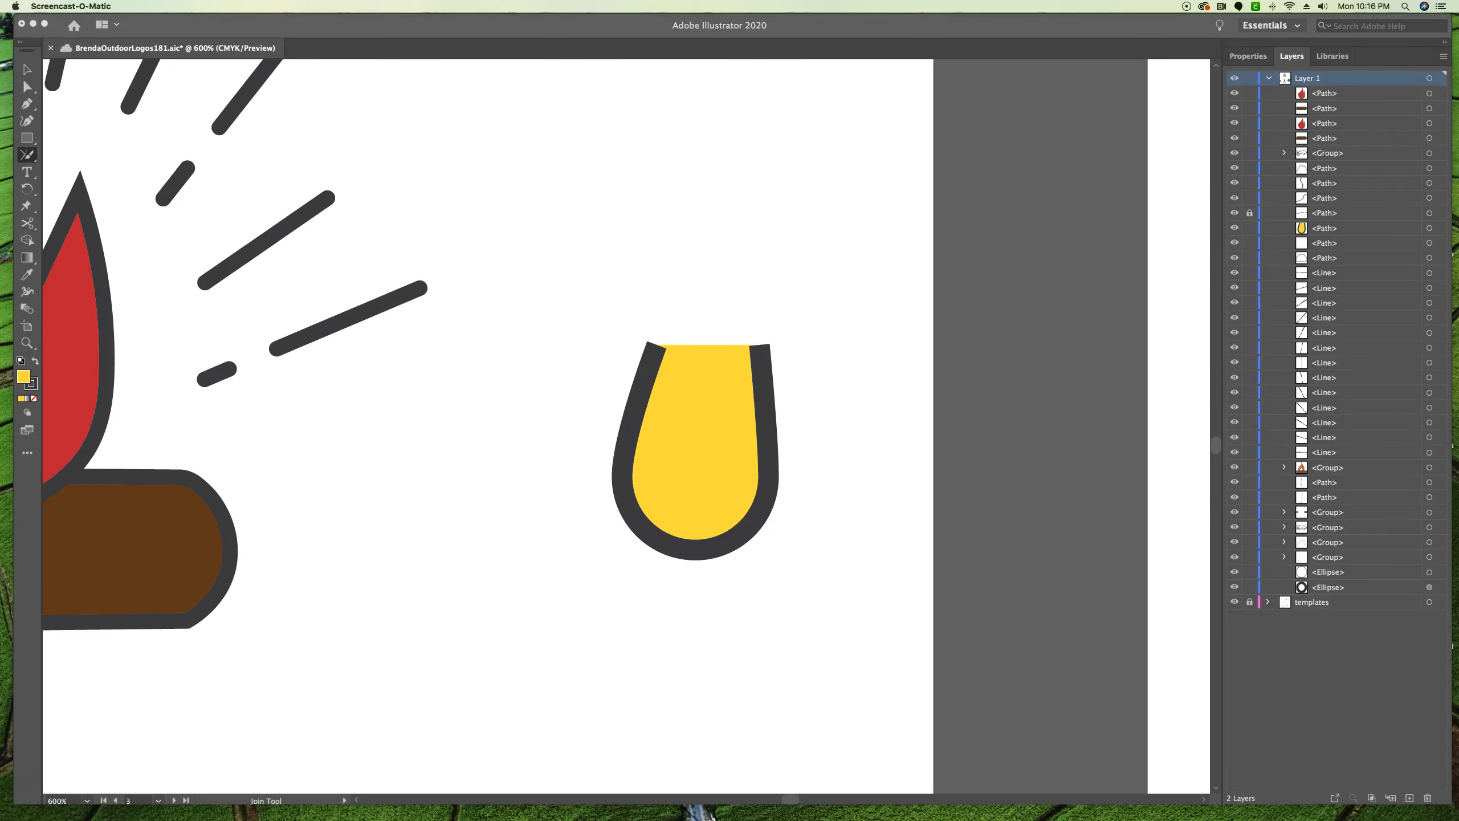
pyautogui.click(33, 159)
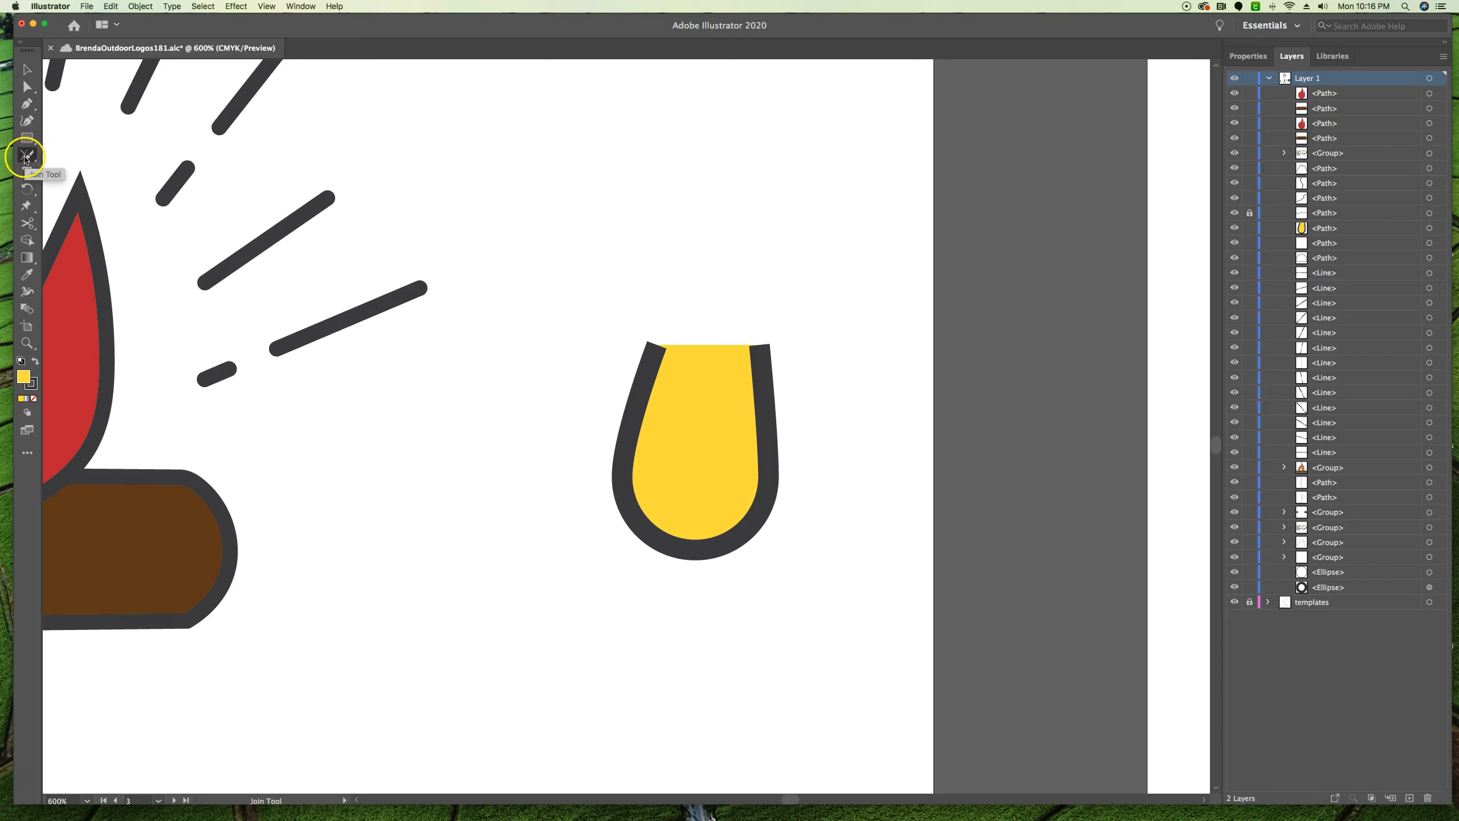
pyautogui.moveTo(630, 349)
pyautogui.mouseDown()
pyautogui.moveTo(694, 366)
pyautogui.moveTo(771, 354)
pyautogui.moveTo(671, 355)
pyautogui.moveTo(766, 345)
pyautogui.moveTo(663, 341)
pyautogui.moveTo(661, 353)
pyautogui.moveTo(716, 355)
pyautogui.mouseUp()
pyautogui.moveTo(693, 350); pyautogui.dragTo(814, 360)
pyautogui.moveTo(622, 323); pyautogui.dragTo(834, 321)
pyautogui.moveTo(651, 347)
pyautogui.mouseDown()
pyautogui.moveTo(845, 351)
pyautogui.moveTo(831, 370)
pyautogui.moveTo(628, 347)
pyautogui.mouseUp()
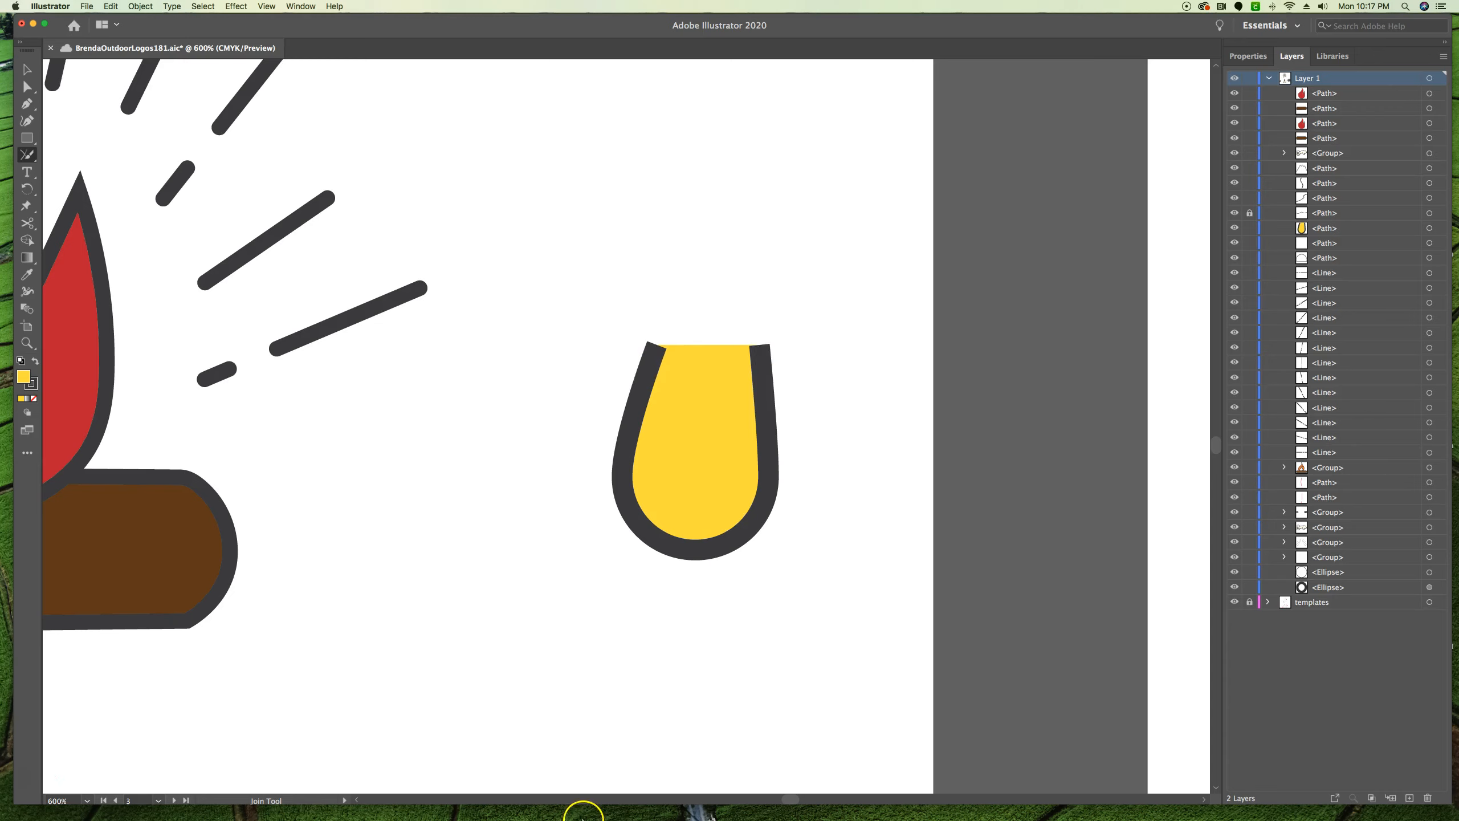
# Switch to Chrome and watch part of the YouTube tutorial on using the Join tool in Illustrator, and minimize the browser.
pyautogui.moveTo(574, 815)
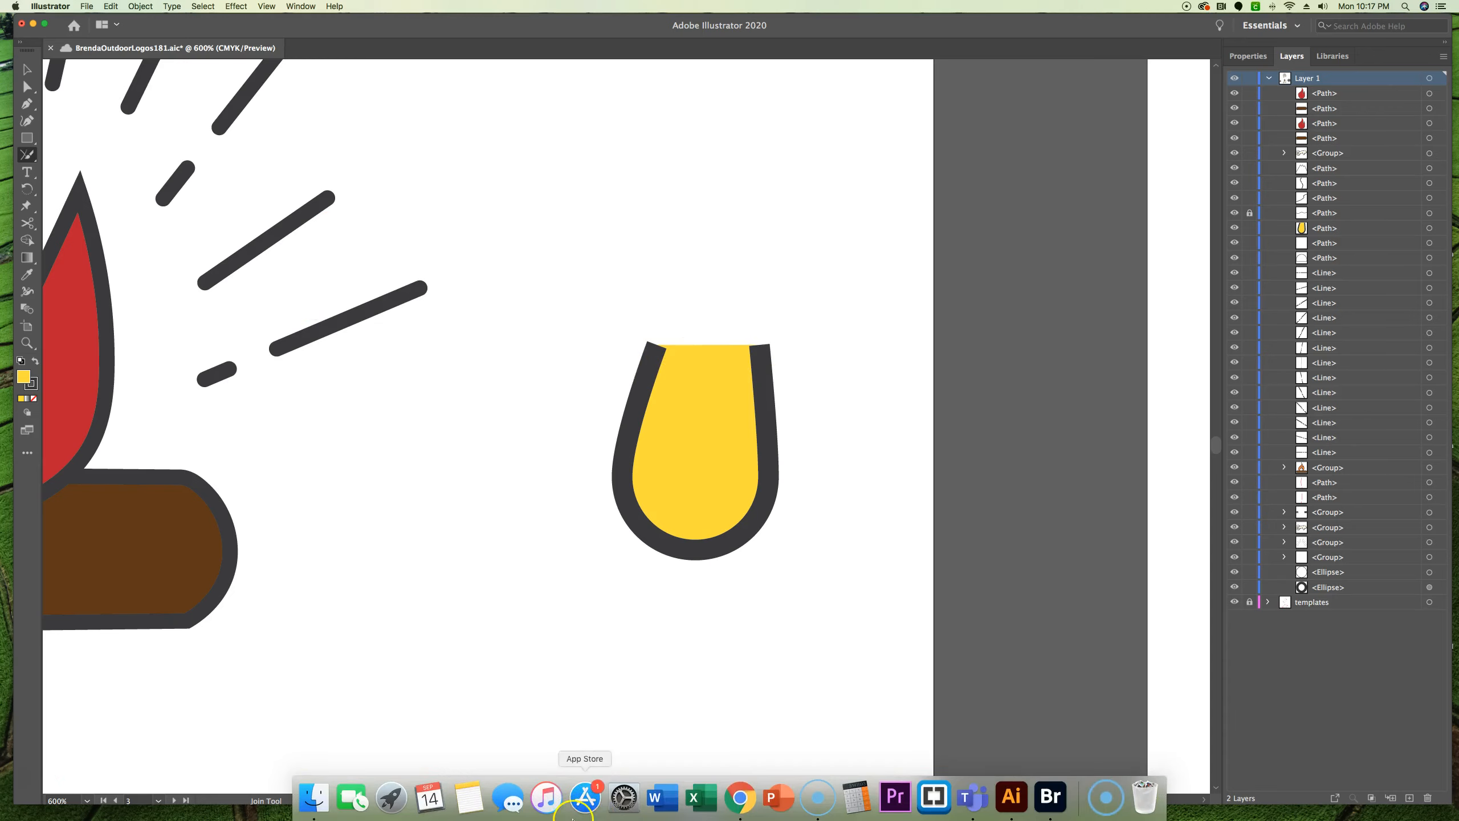
pyautogui.click(747, 802)
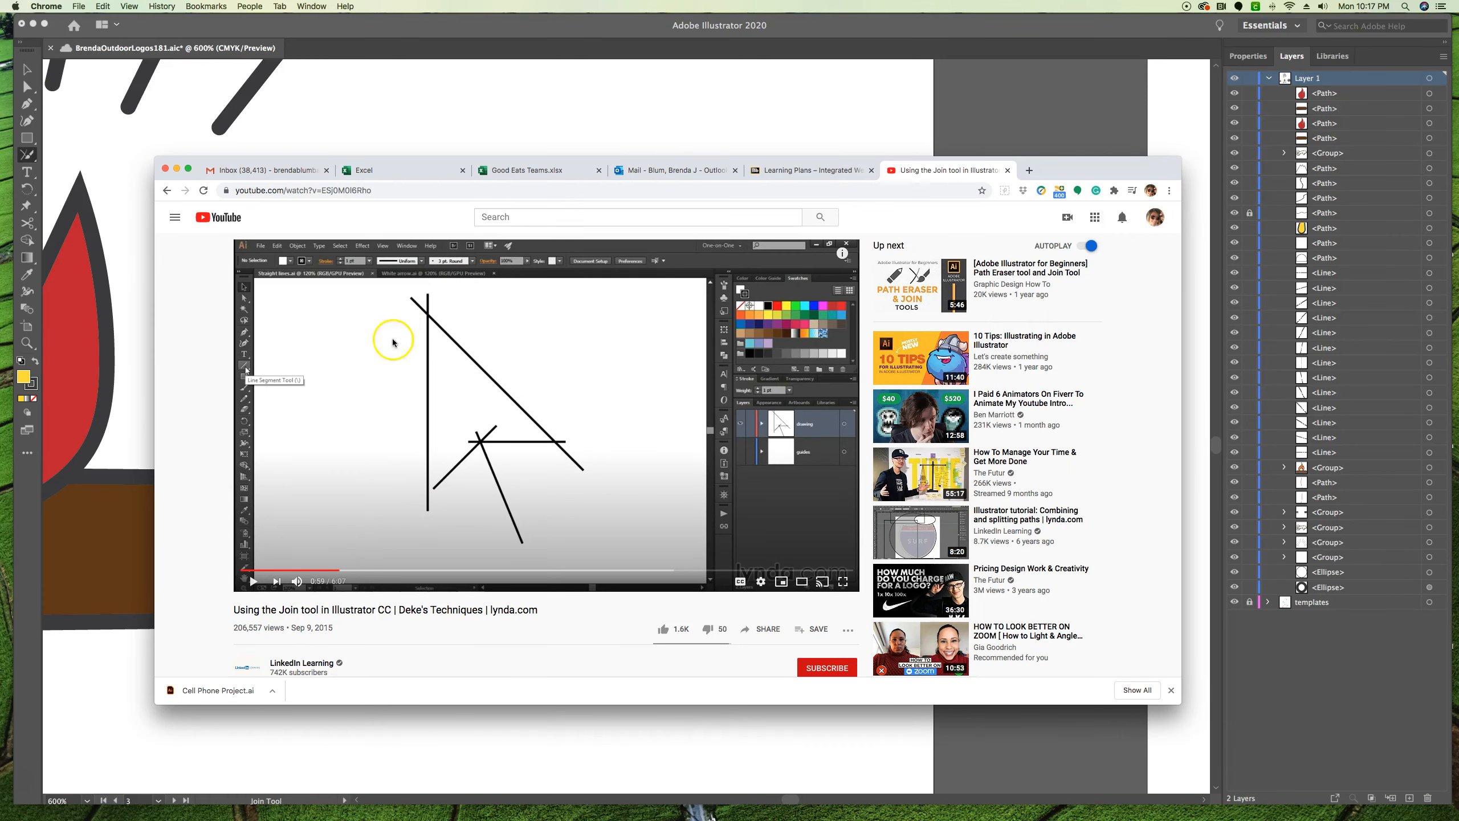
pyautogui.click(254, 581)
pyautogui.press('XF86AudioRaiseVolume')
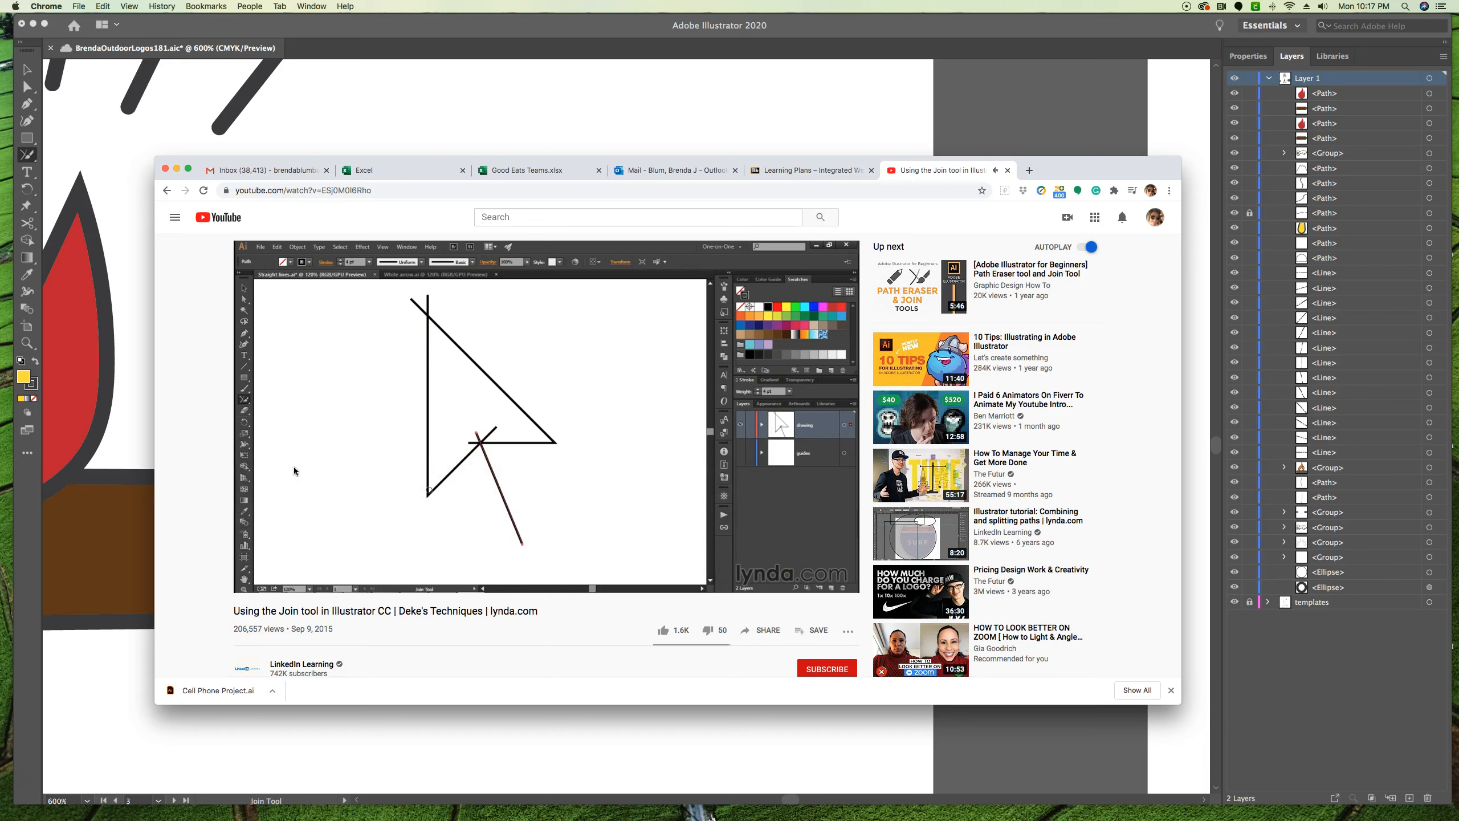
pyautogui.moveTo(292, 463)
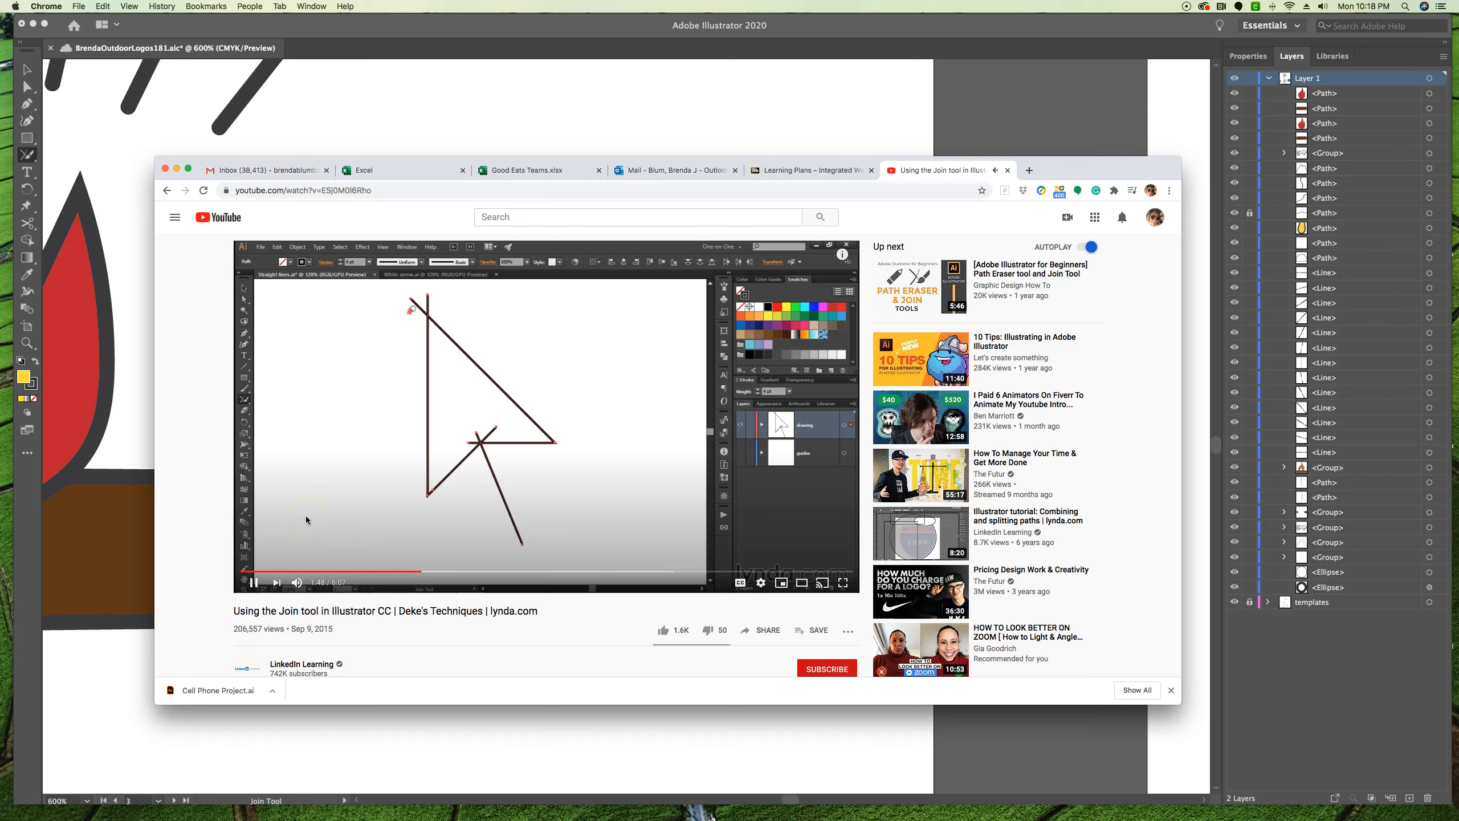
pyautogui.click(254, 583)
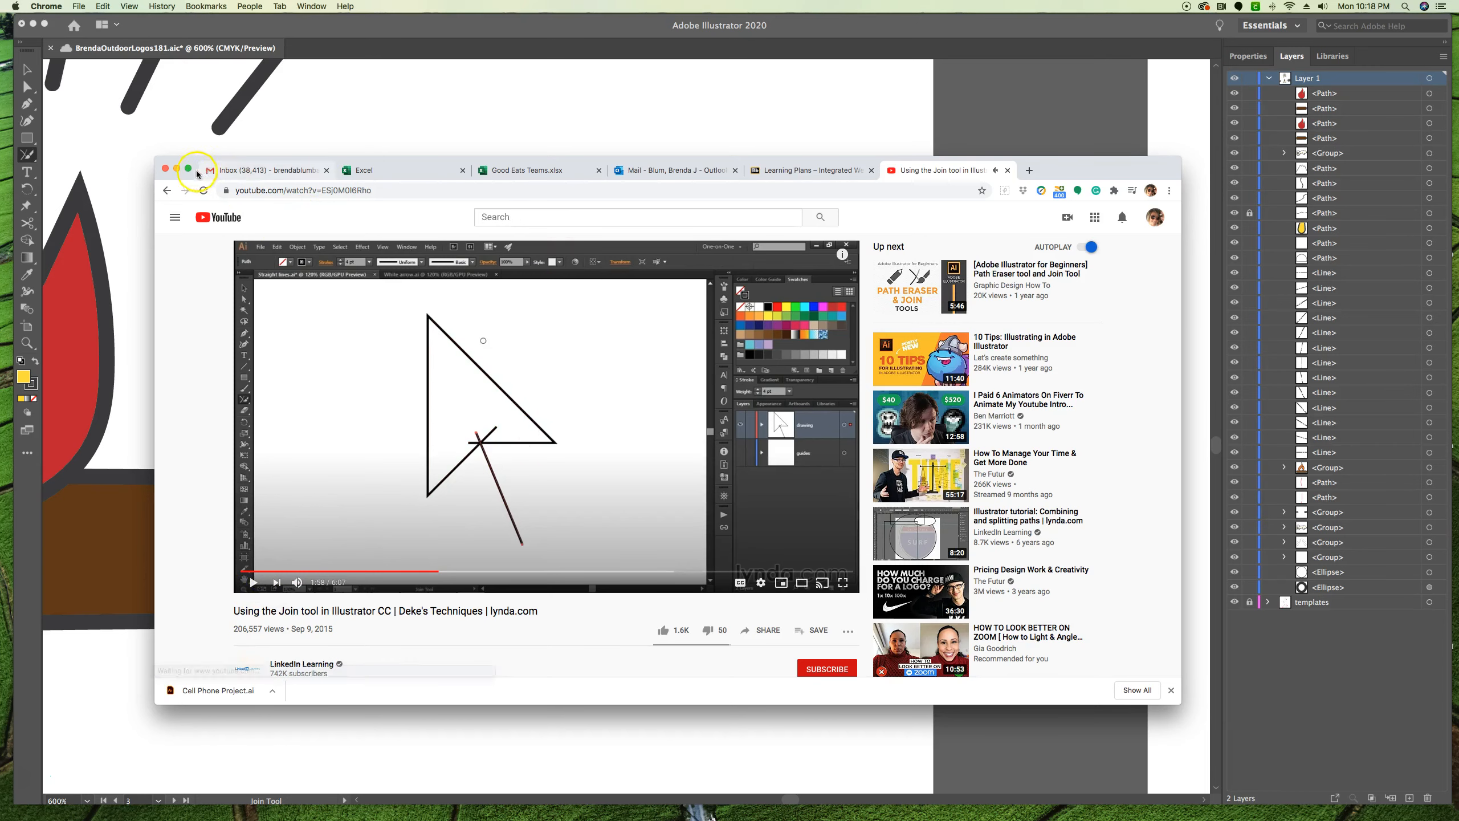
pyautogui.click(179, 169)
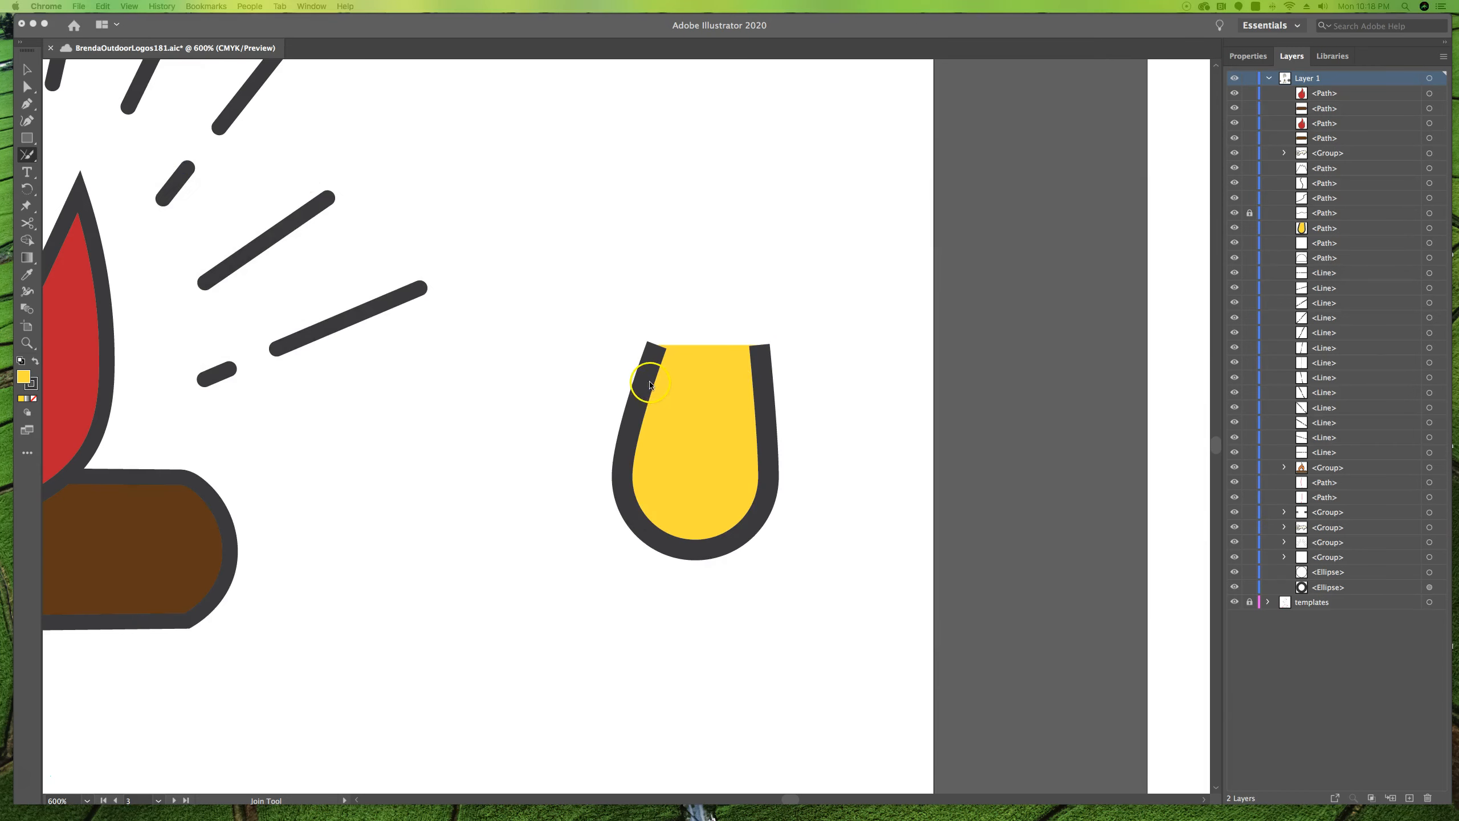
# Select the yellow shape and try joining its two open ends with Join Tool strokes, both straight across and up to a peak.
pyautogui.press('v')
pyautogui.click(650, 385)
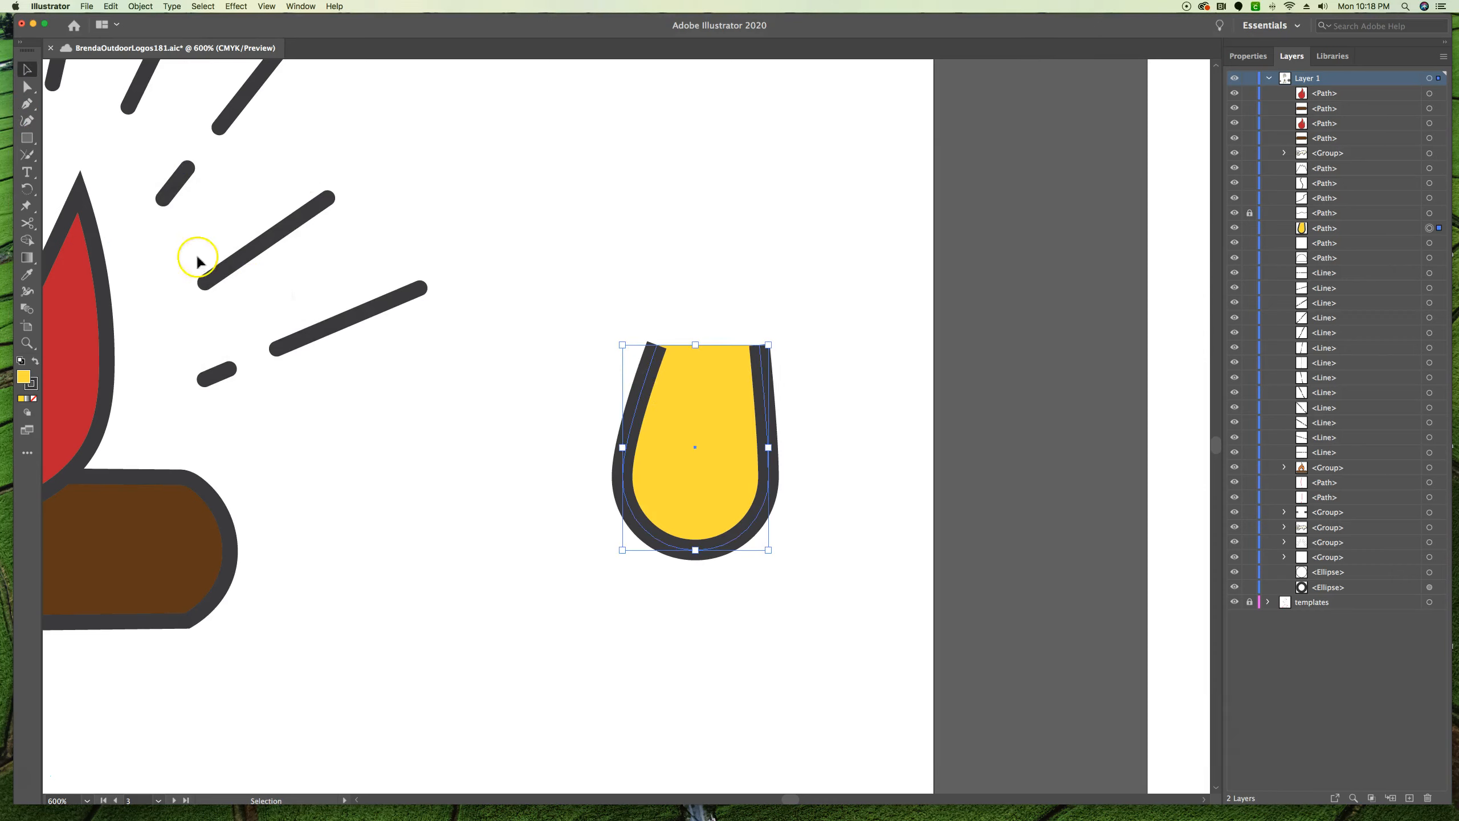
pyautogui.click(27, 154)
pyautogui.moveTo(624, 340); pyautogui.dragTo(793, 344)
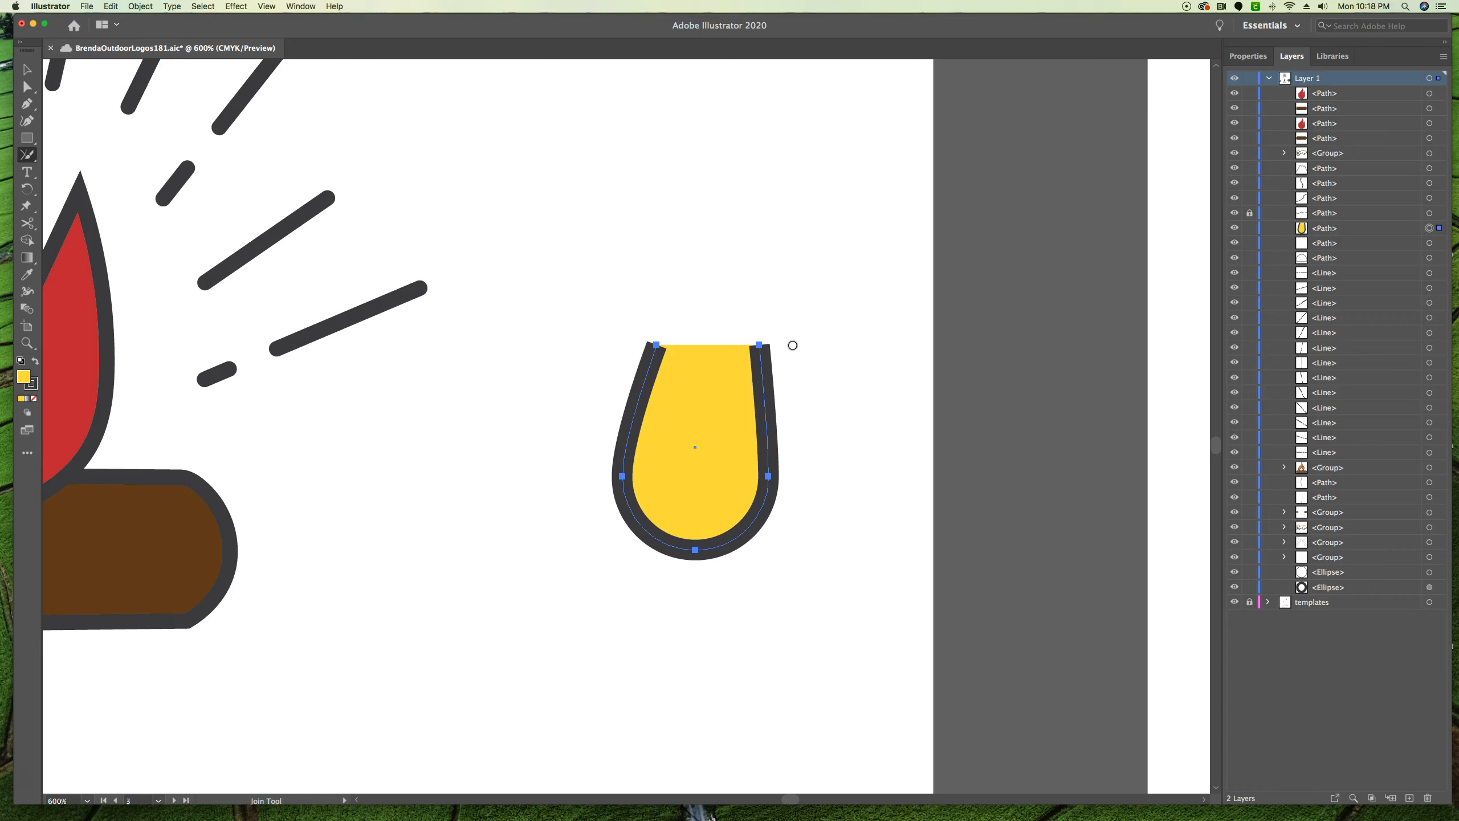
pyautogui.moveTo(655, 348); pyautogui.dragTo(700, 224)
pyautogui.moveTo(759, 343); pyautogui.dragTo(709, 223)
pyautogui.moveTo(657, 347)
pyautogui.mouseDown()
pyautogui.moveTo(711, 210)
pyautogui.moveTo(763, 349)
pyautogui.mouseUp()
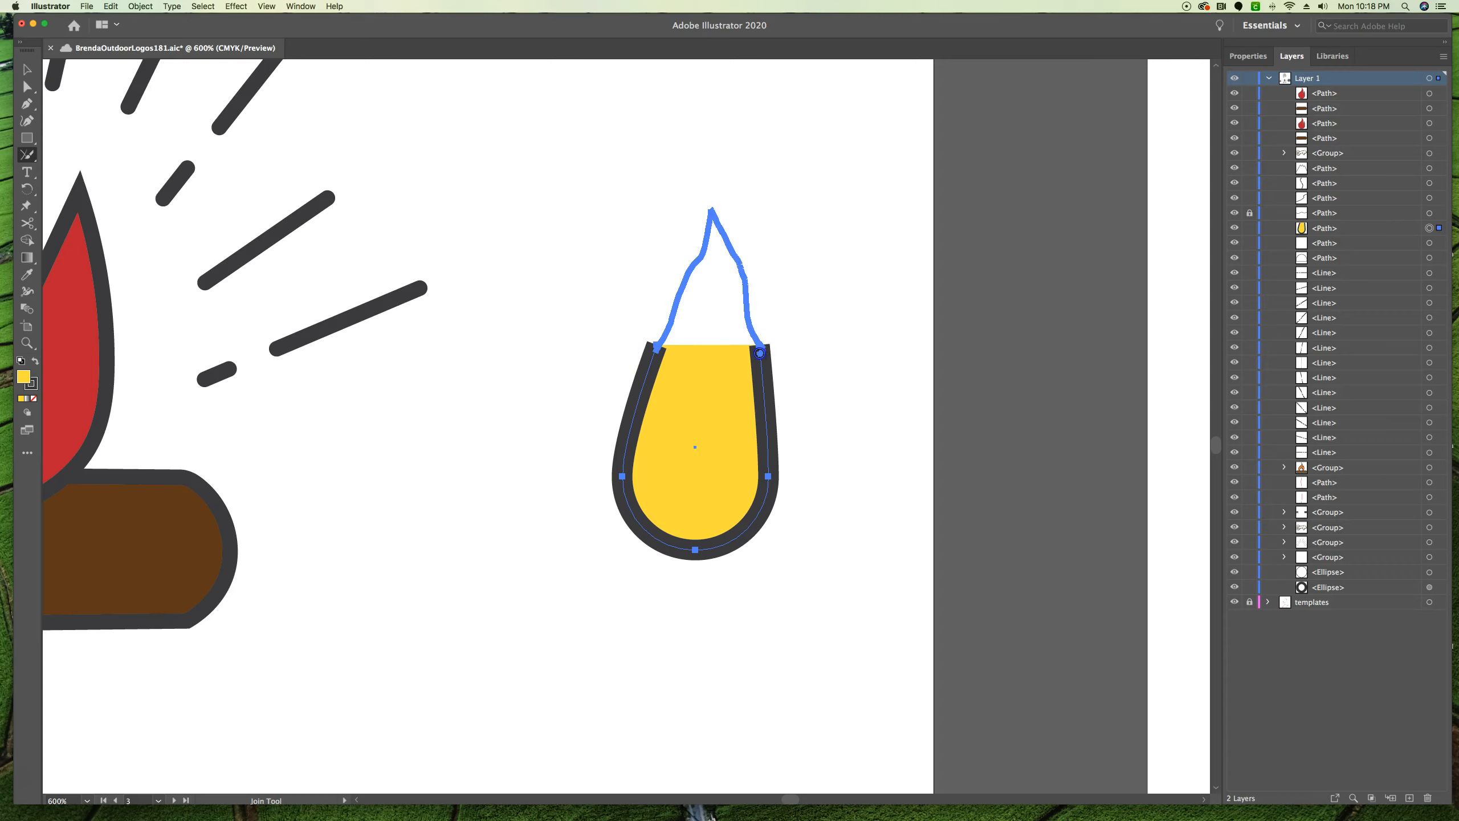
pyautogui.moveTo(759, 352); pyautogui.dragTo(772, 353)
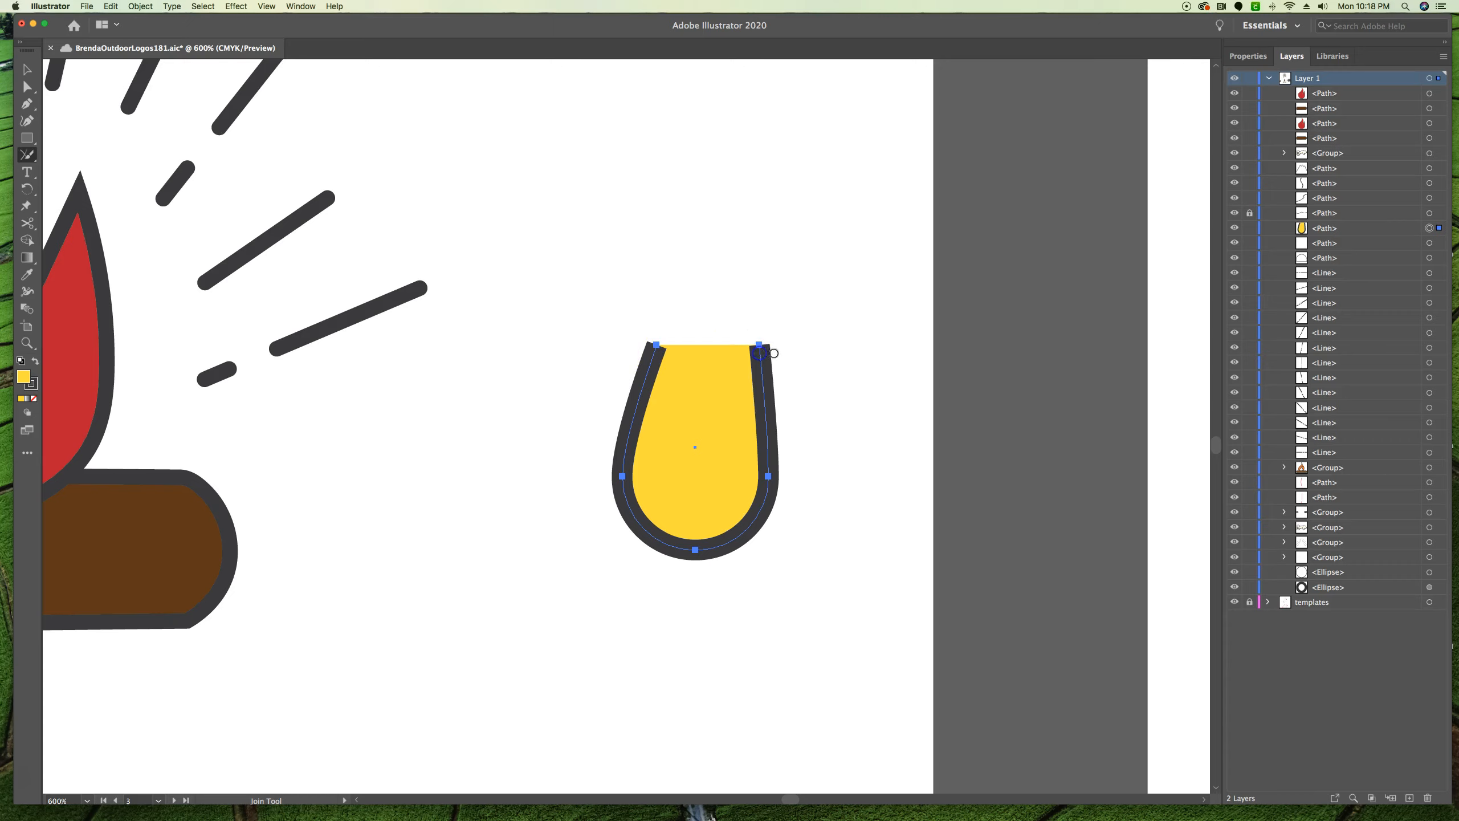
pyautogui.click(797, 355)
# Move the open yellow shape onto the lower centre of the red flame and bring it to the front.
pyautogui.click(26, 69)
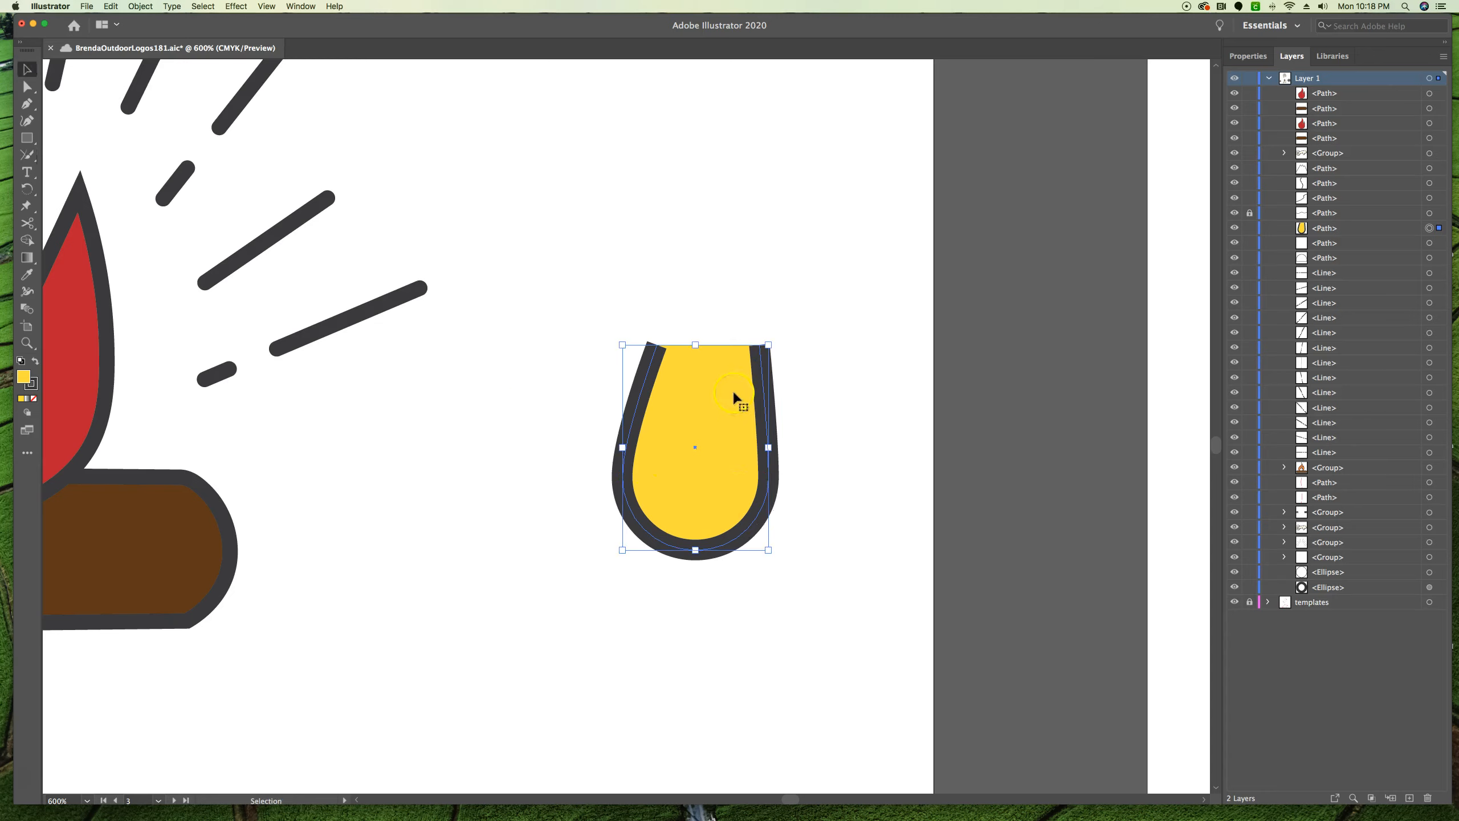
pyautogui.press('space')
pyautogui.moveTo(375, 564); pyautogui.dragTo(854, 560)
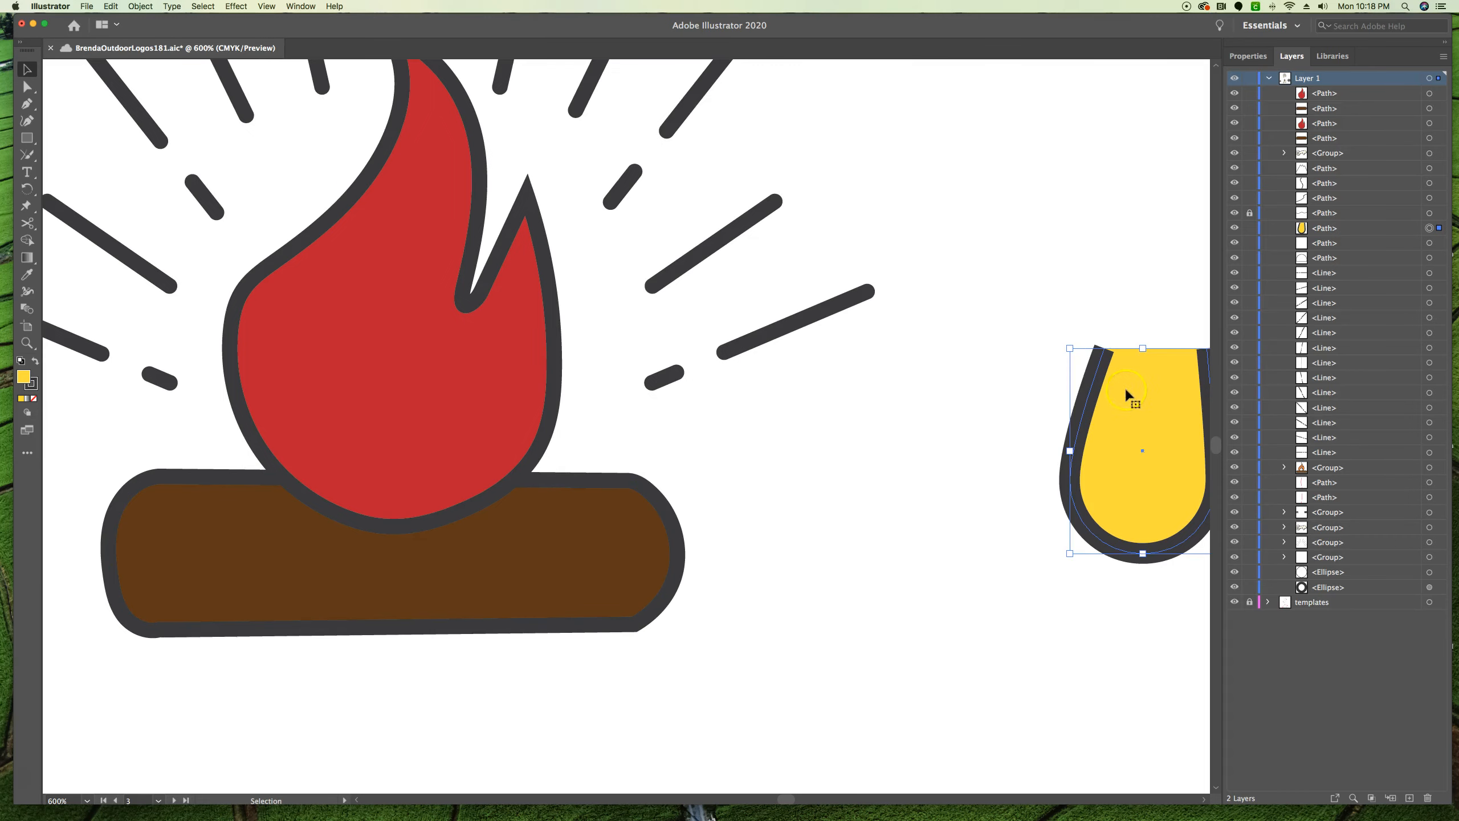
pyautogui.moveTo(1129, 392); pyautogui.dragTo(383, 358)
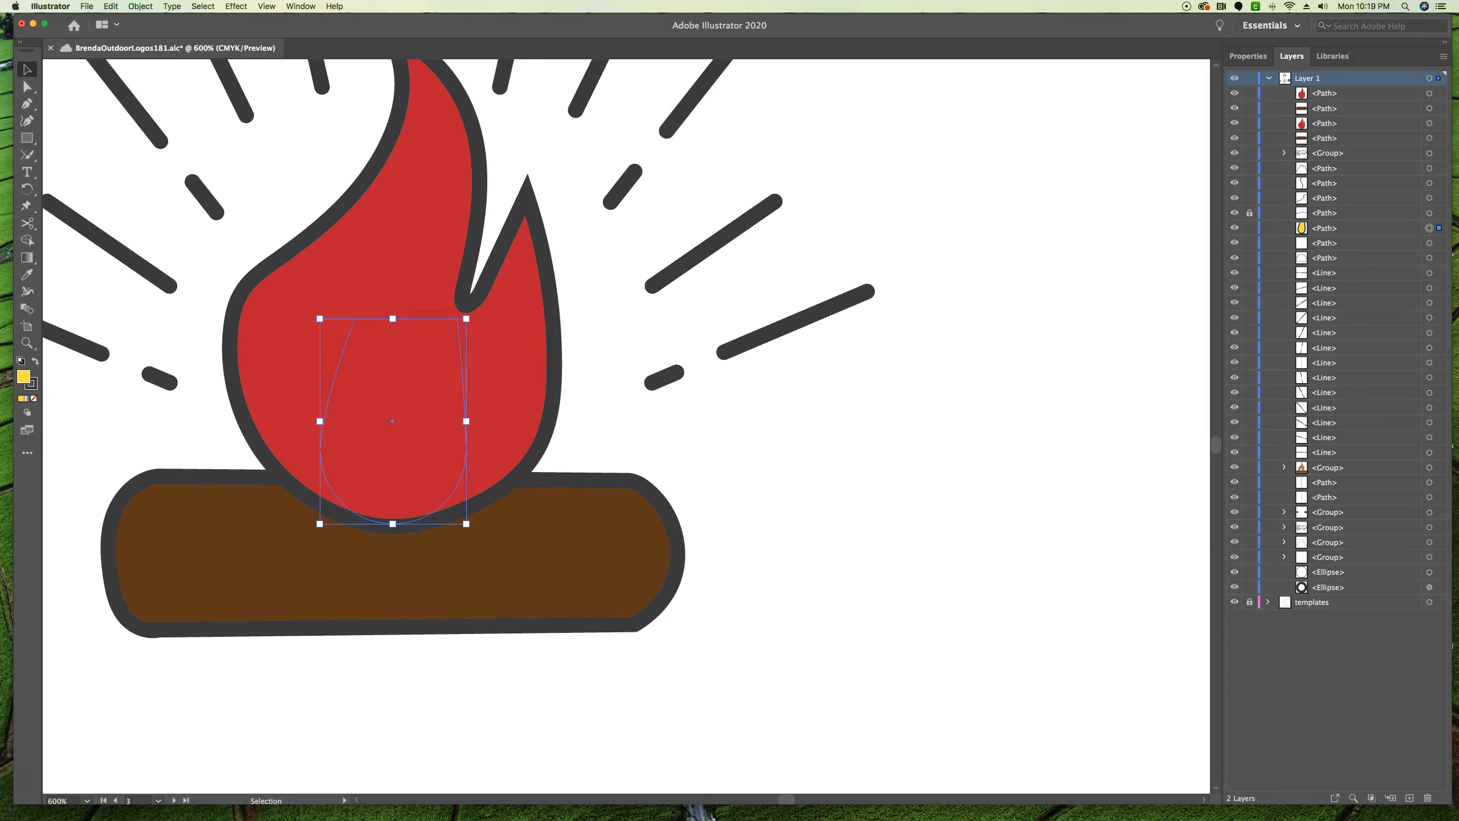
pyautogui.click(141, 6)
pyautogui.moveTo(142, 31)
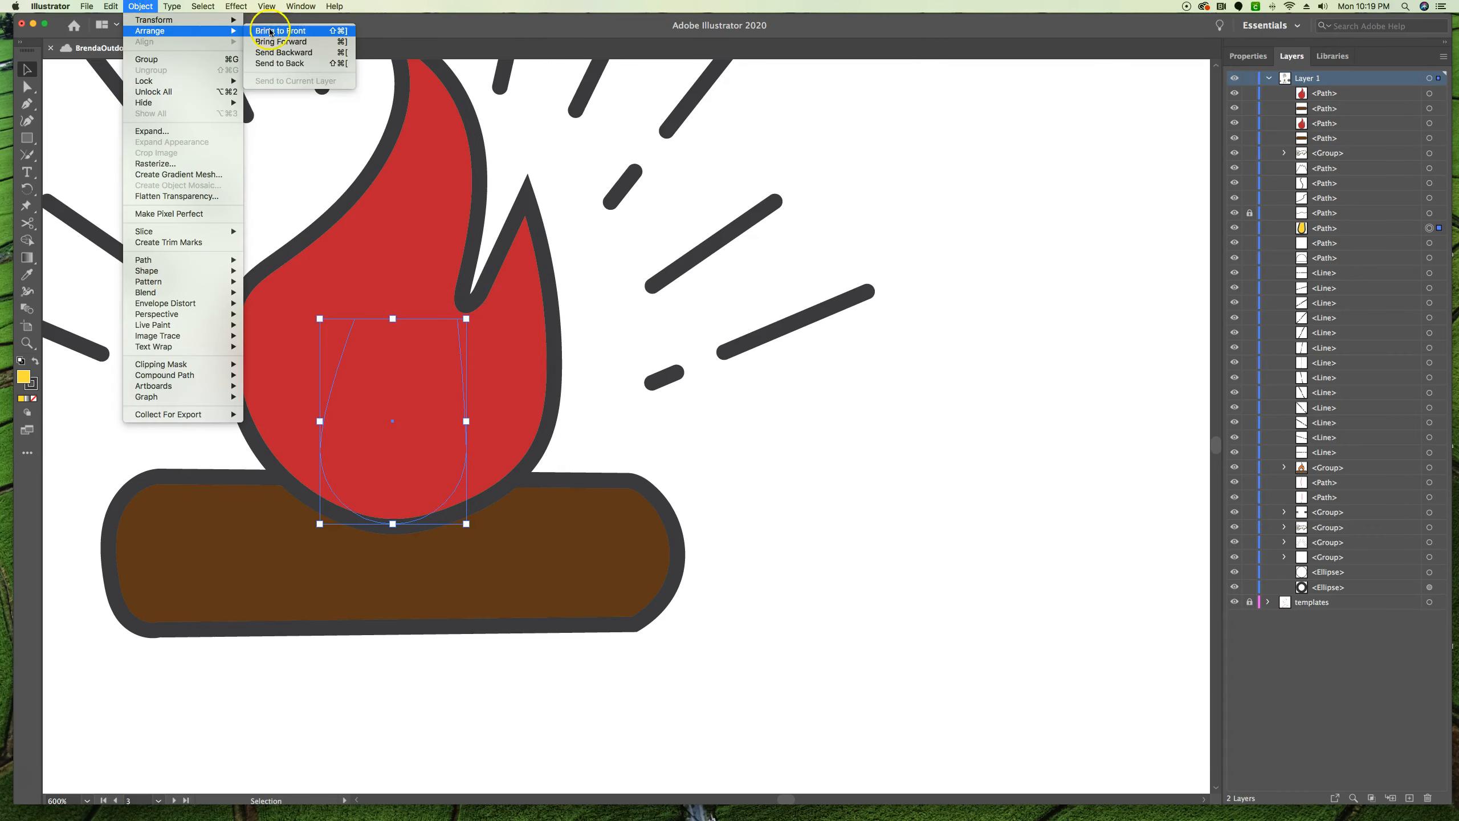
pyautogui.click(281, 31)
pyautogui.click(772, 578)
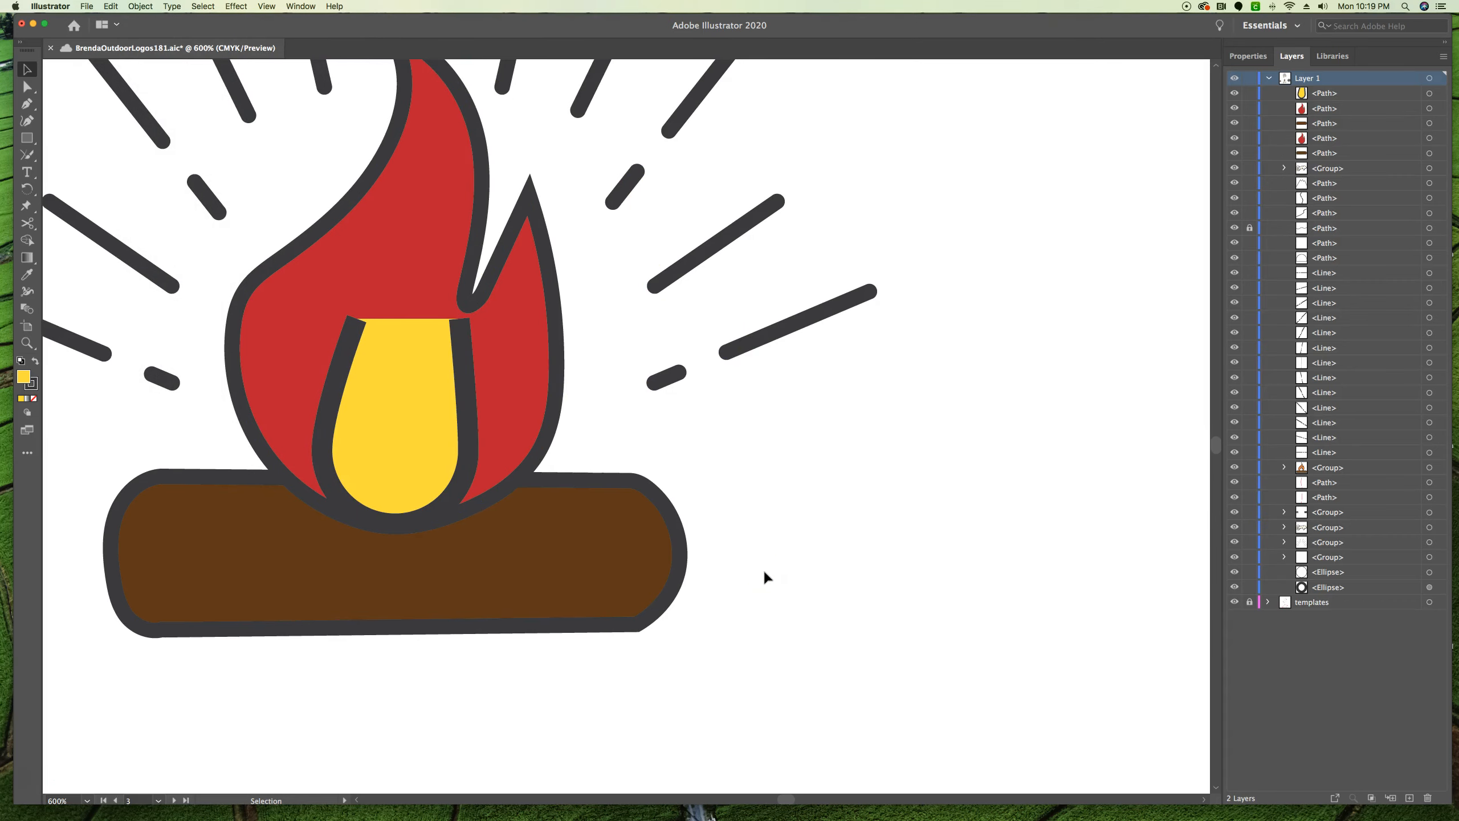
# Go to artboard 4 with the round "An Outdoor Adventure" badge.
pyautogui.click(769, 543)
pyautogui.click(157, 800)
pyautogui.click(179, 787)
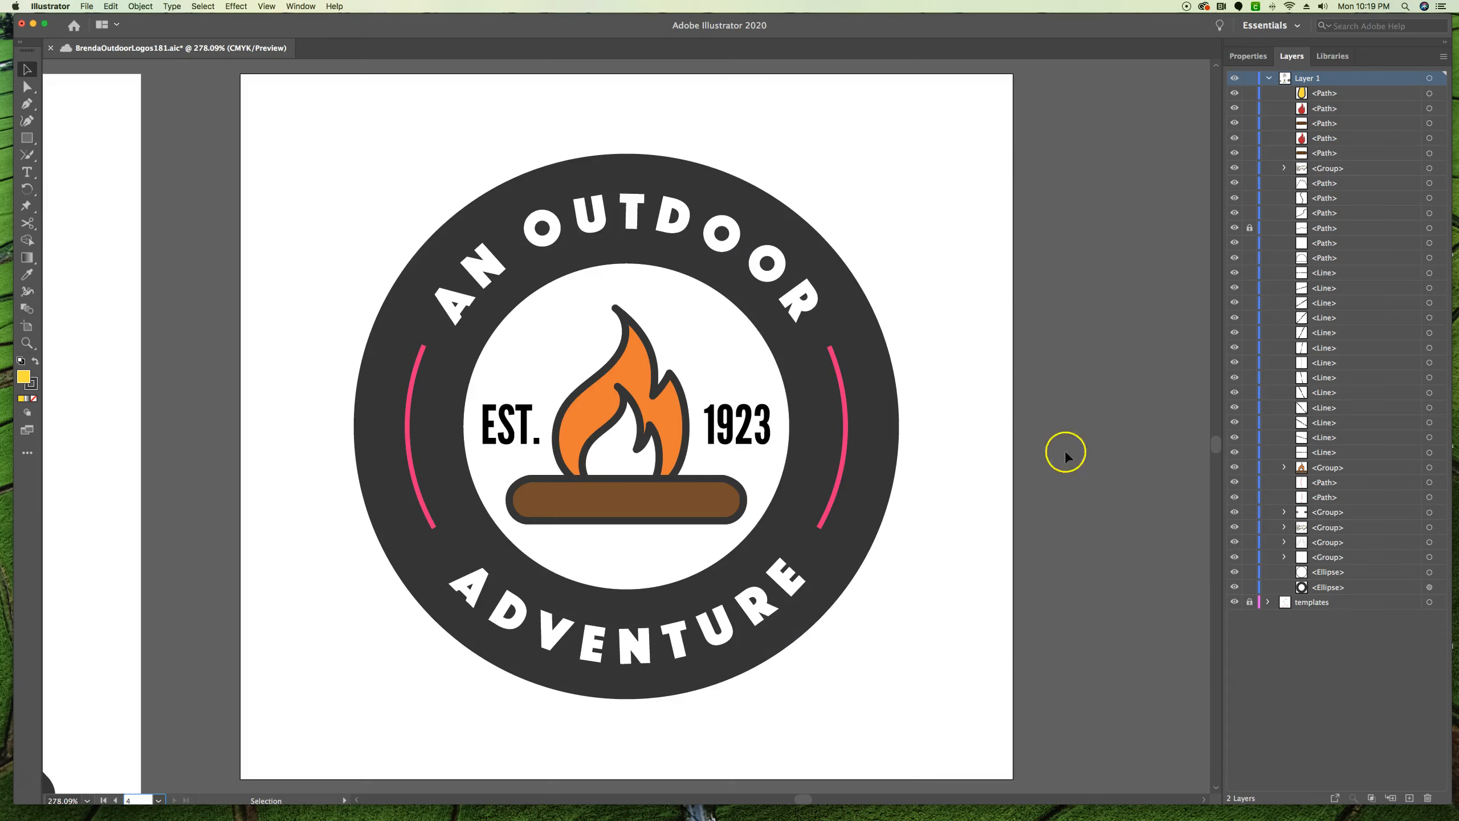
# Select both pink arcs on the badge's dark ring and set their stroke weight to 3 pt.
pyautogui.click(1262, 56)
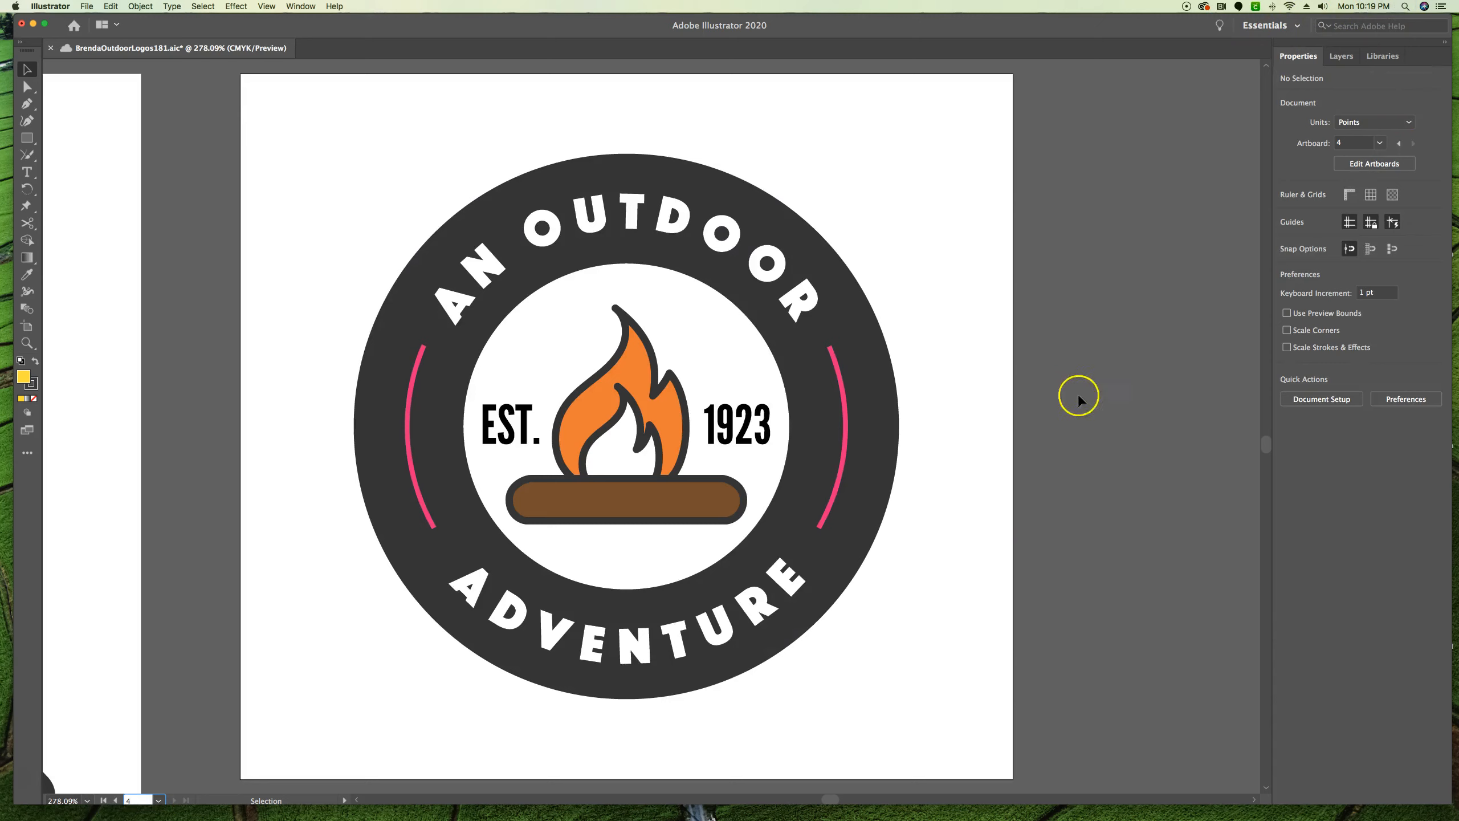
pyautogui.click(847, 441)
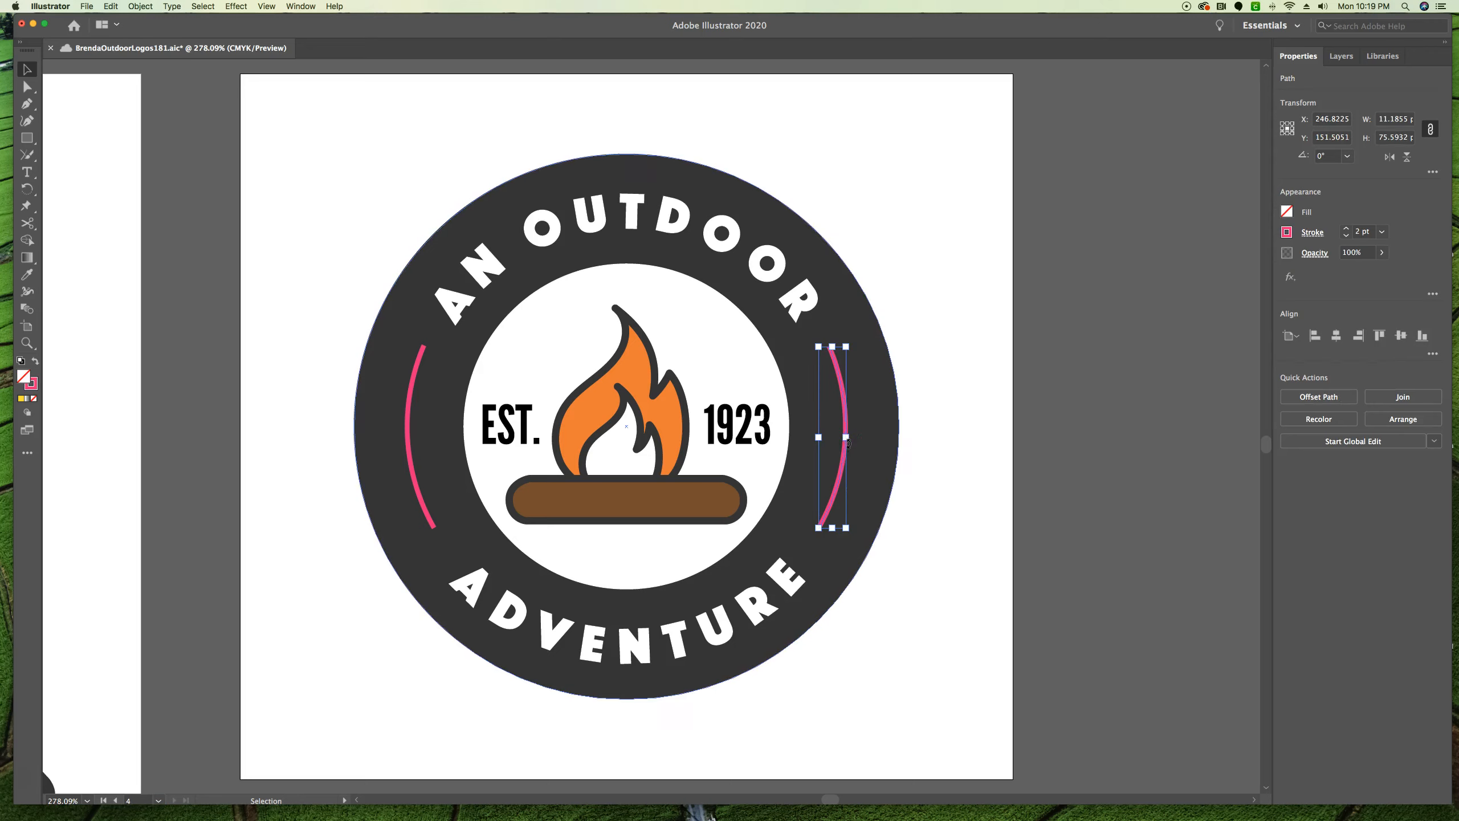
pyautogui.keyDown('shift'); pyautogui.click(409, 419); pyautogui.keyUp('shift')
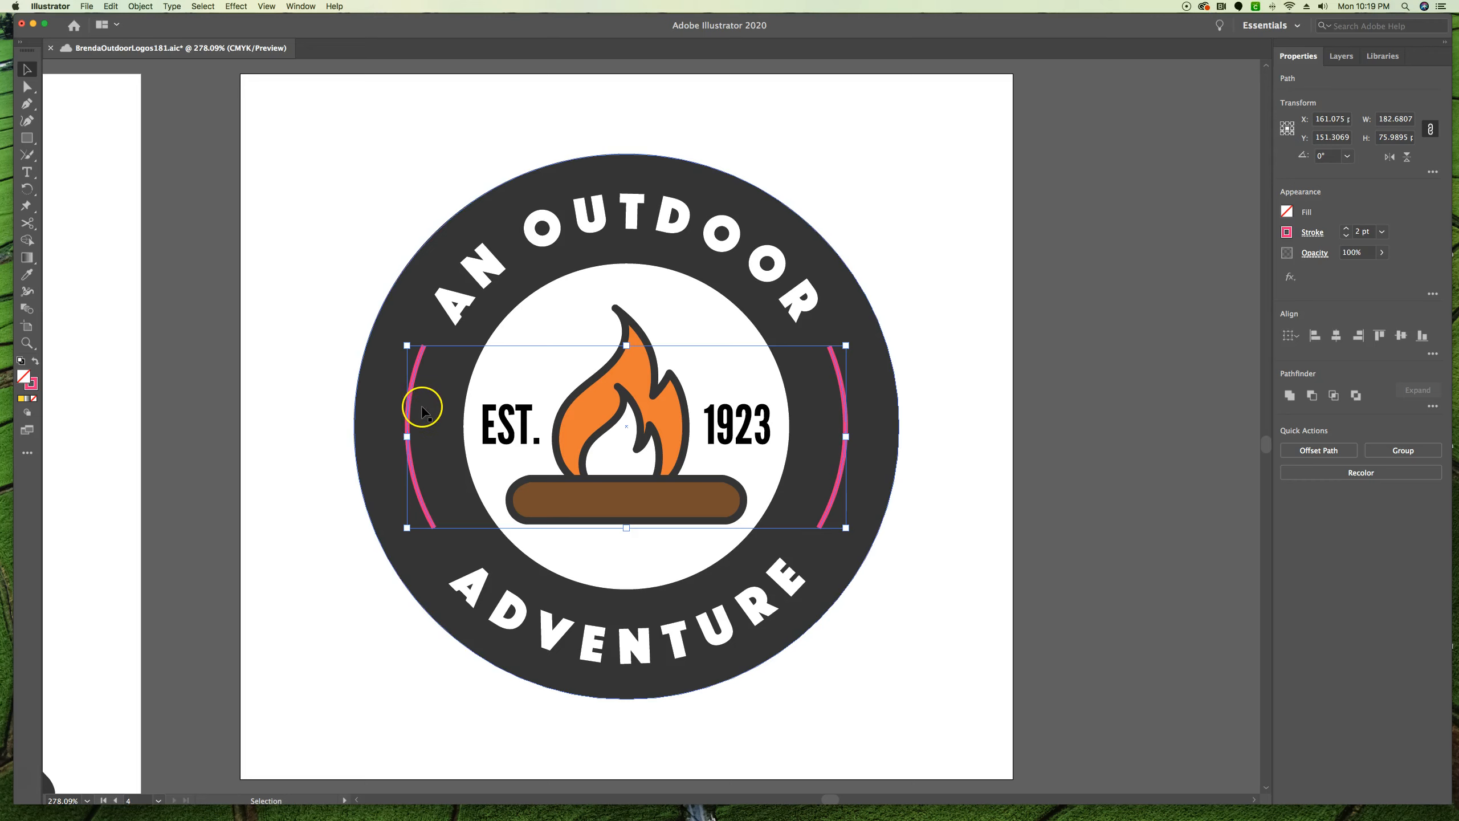
pyautogui.click(1308, 233)
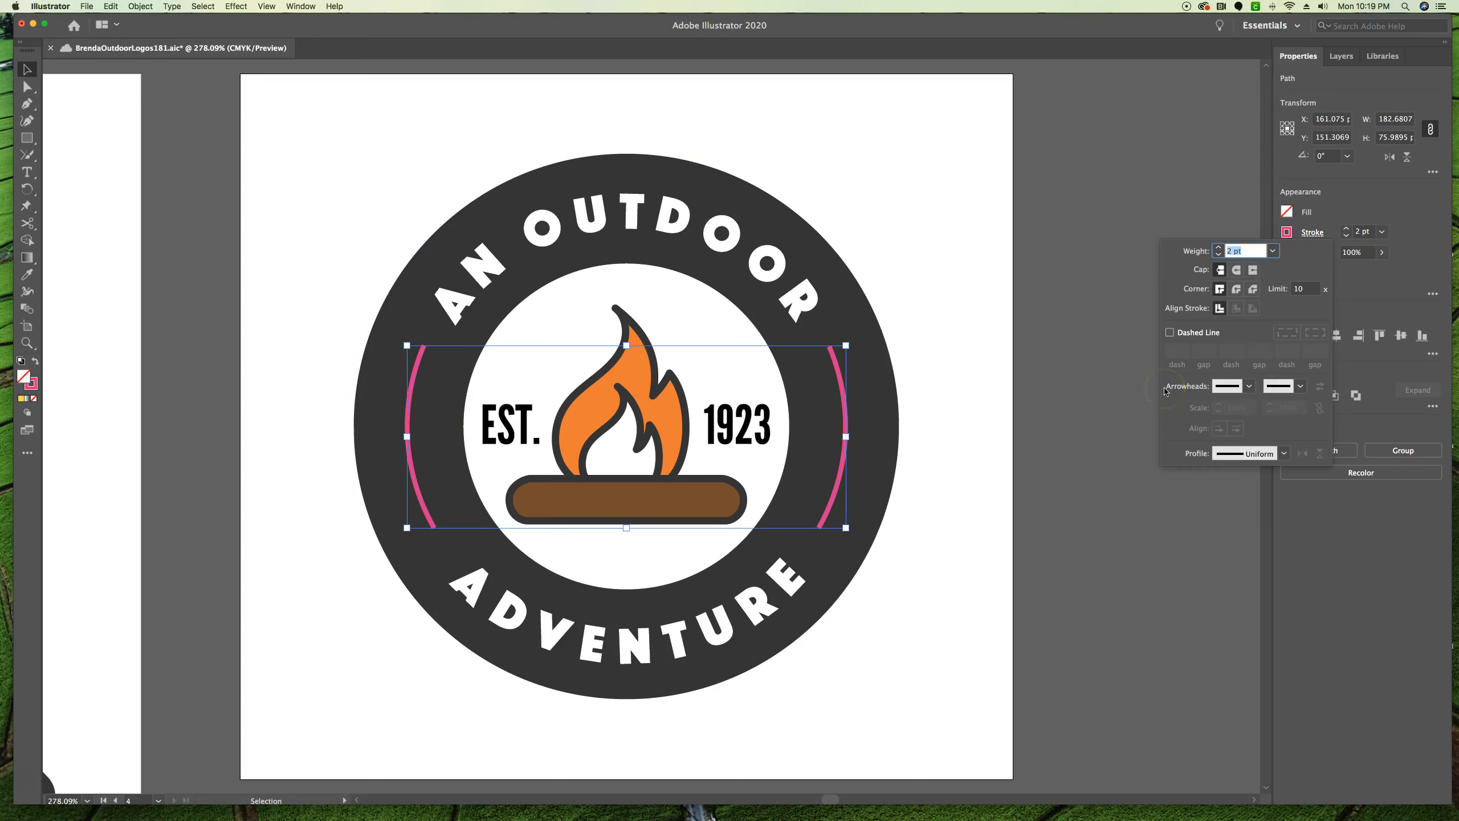
pyautogui.click(1219, 247)
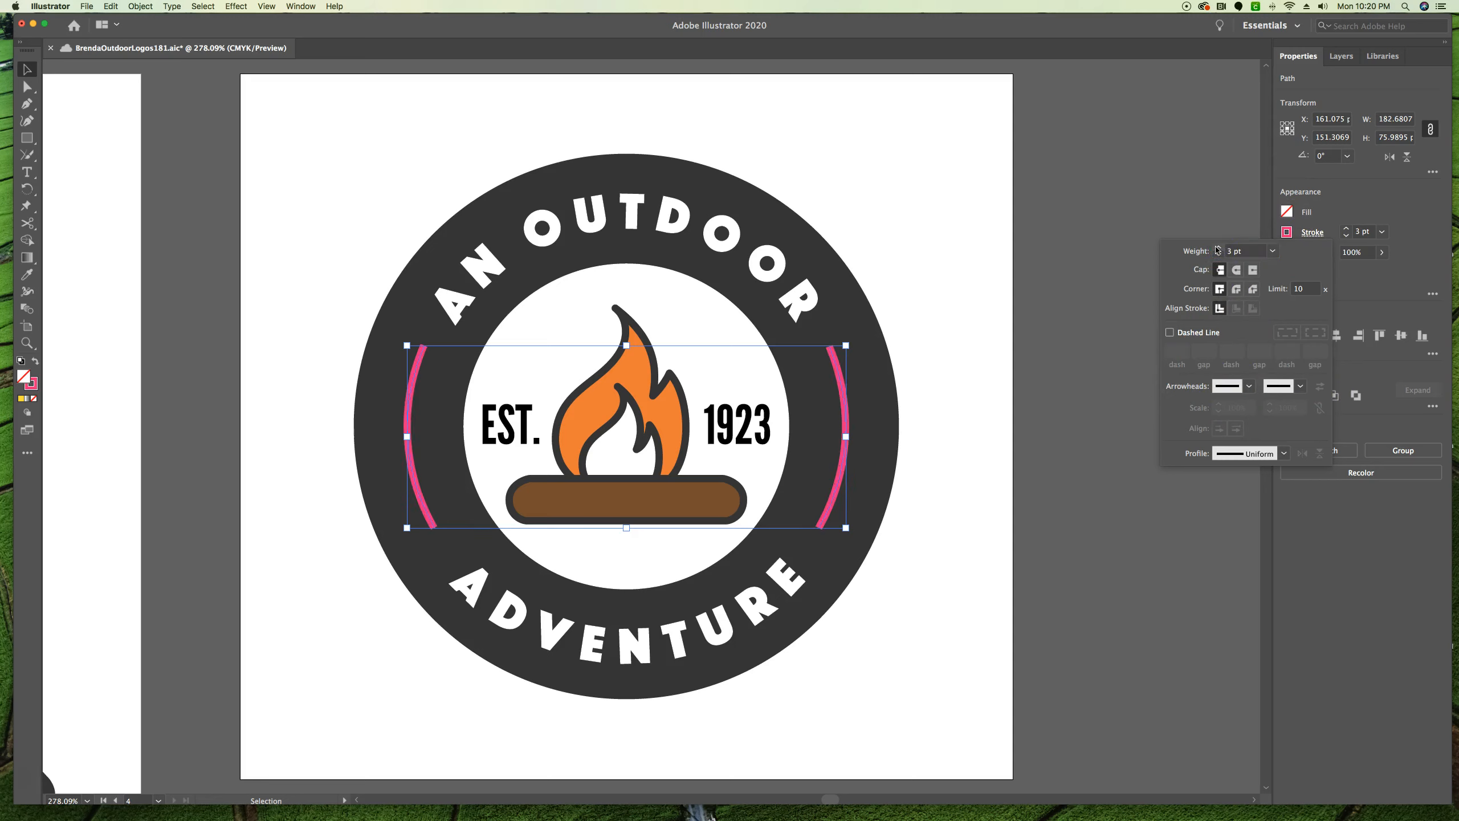
# Apply the Arrow 5 arrowhead to the start of both arcs and scale it to 70%.
pyautogui.click(1250, 387)
pyautogui.scroll(-10, 1212, 477)
pyautogui.scroll(3, 1226, 482)
pyautogui.scroll(10, 1224, 482)
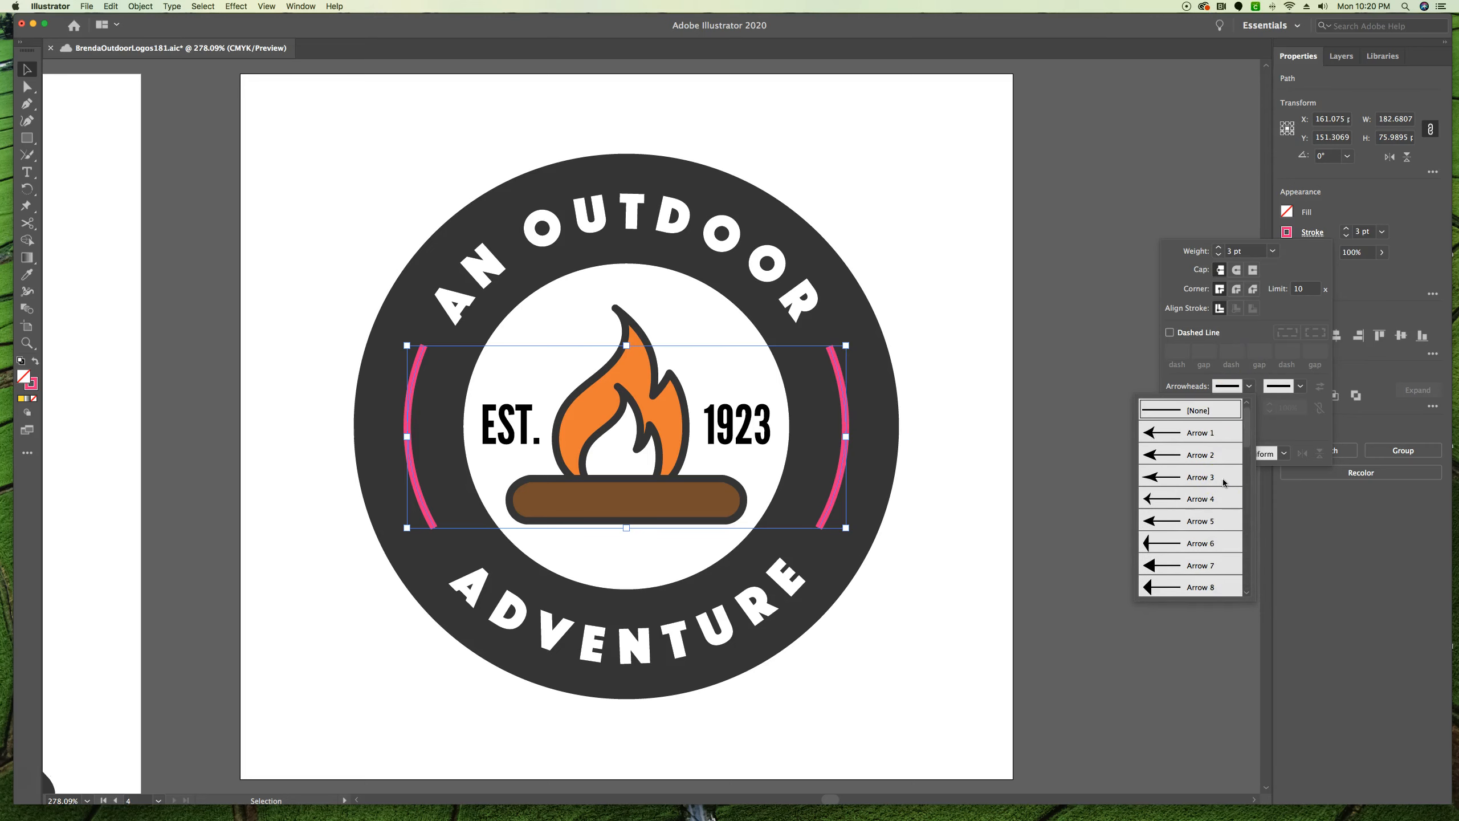
pyautogui.click(1184, 523)
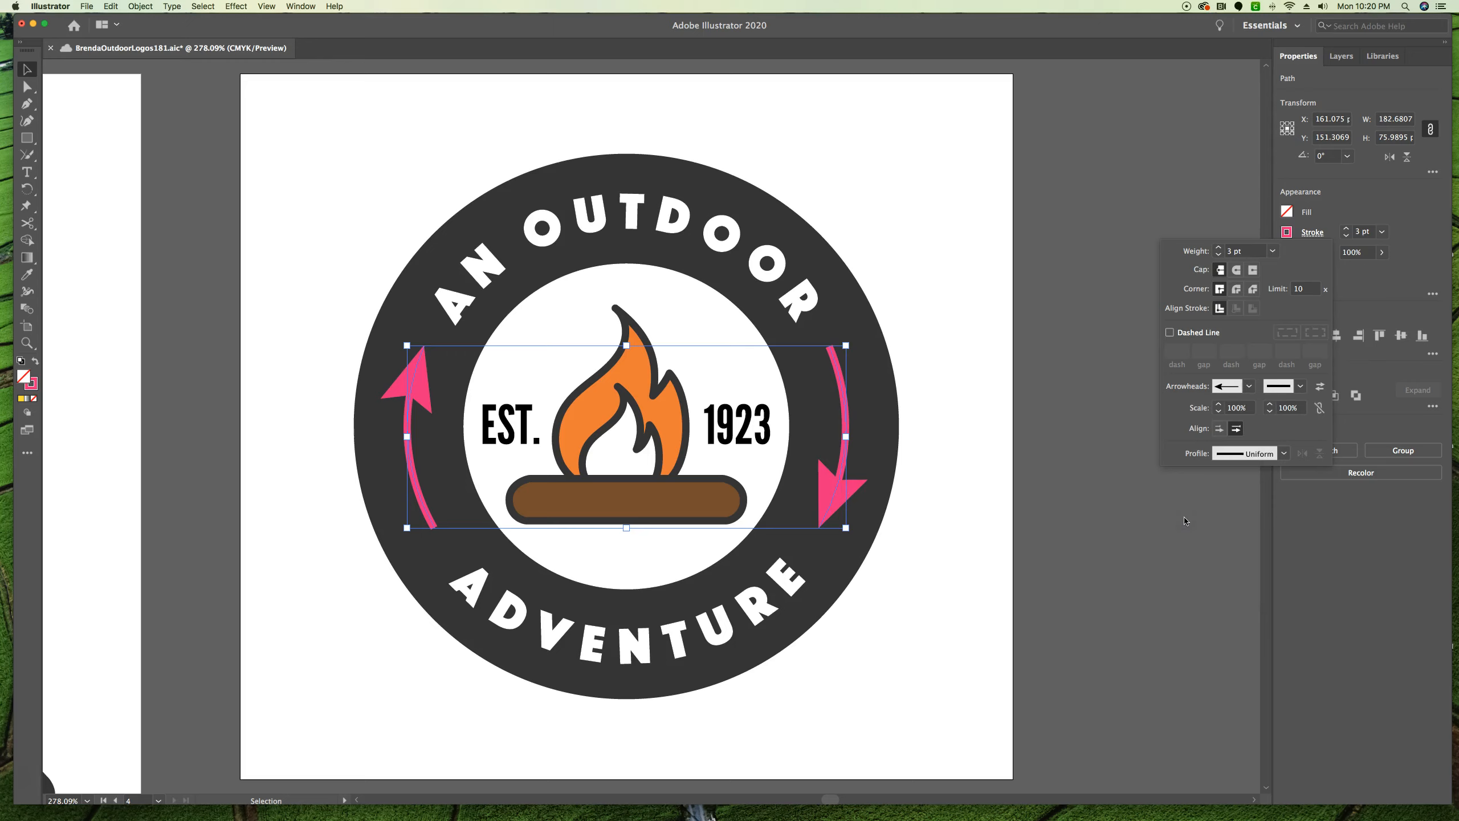
pyautogui.click(1247, 411)
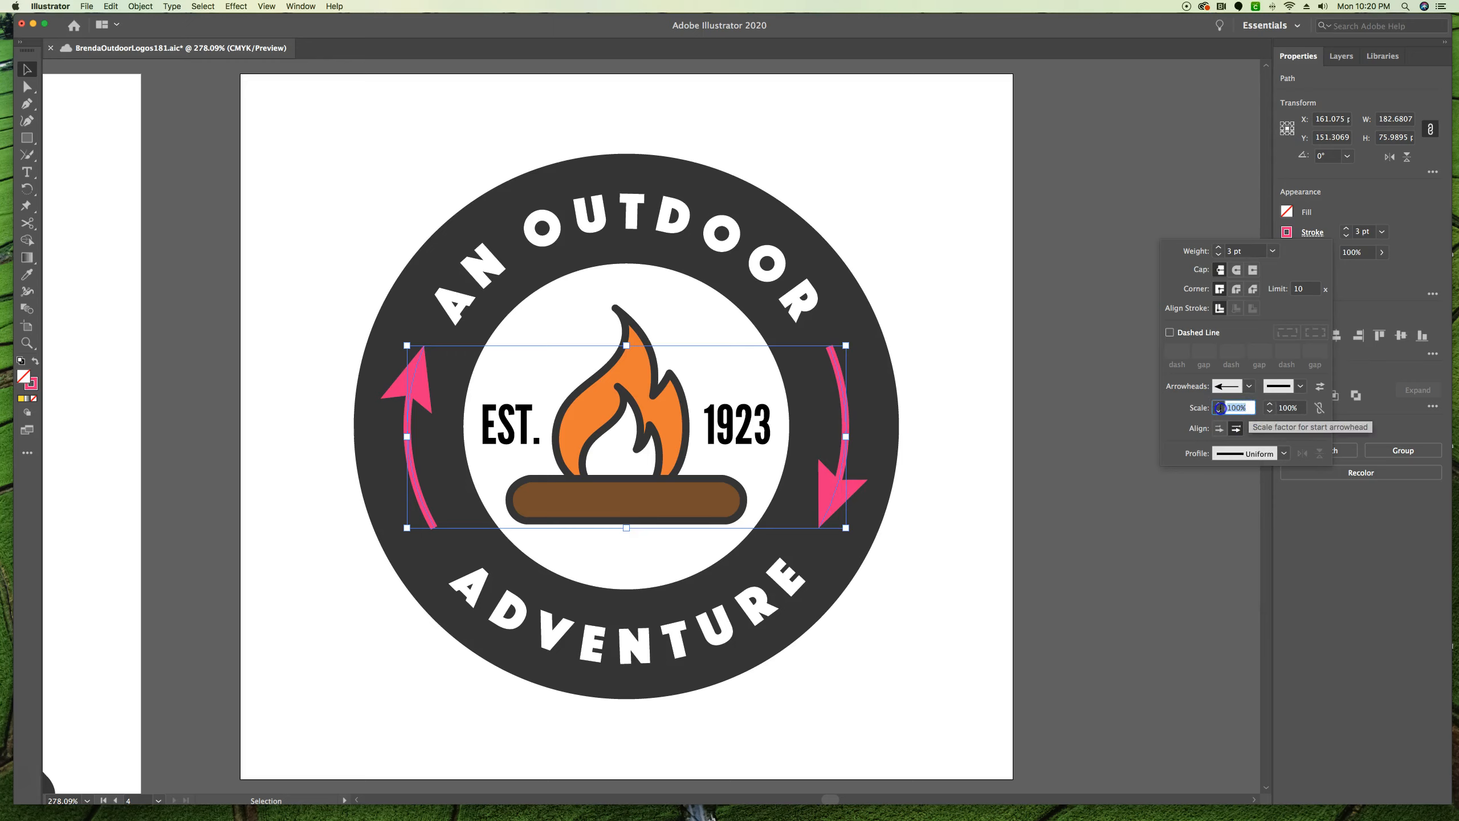
pyautogui.write('70')
pyautogui.press('Tab')
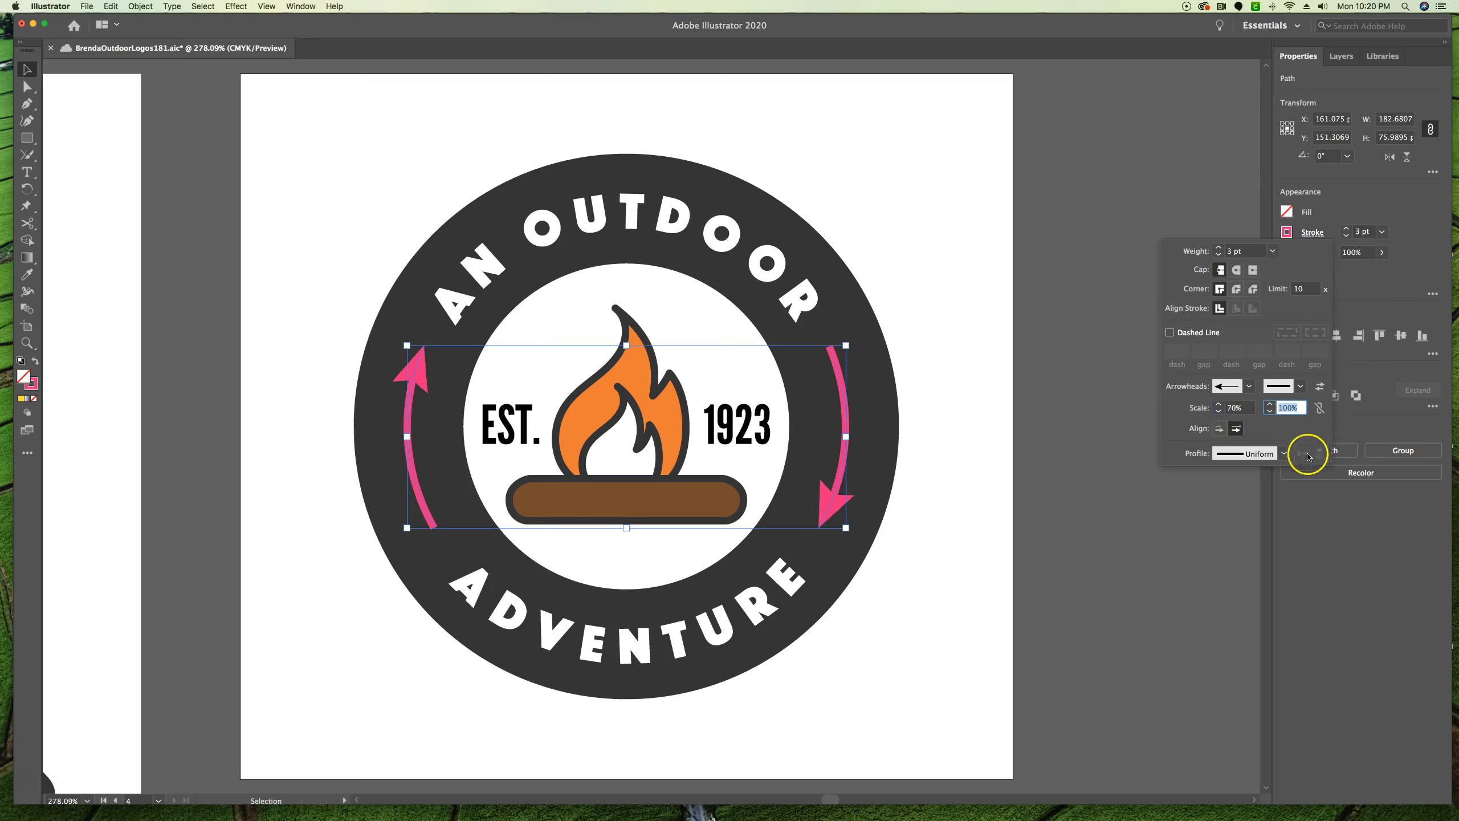
# Add the Arrow 17 feathered tail to the end of both arcs and scale it to 70%.
pyautogui.click(1300, 387)
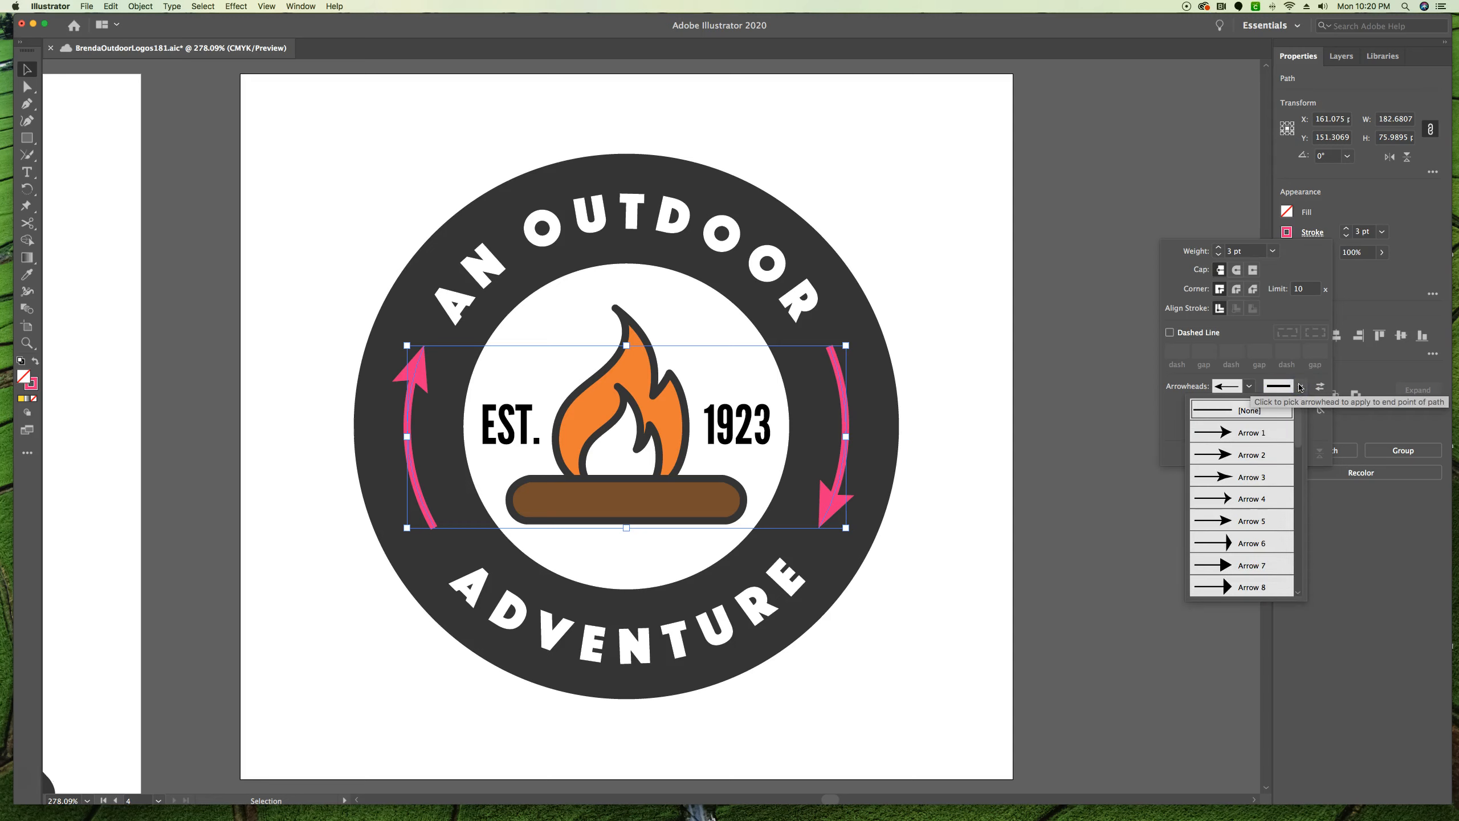
pyautogui.scroll(-10, 1248, 513)
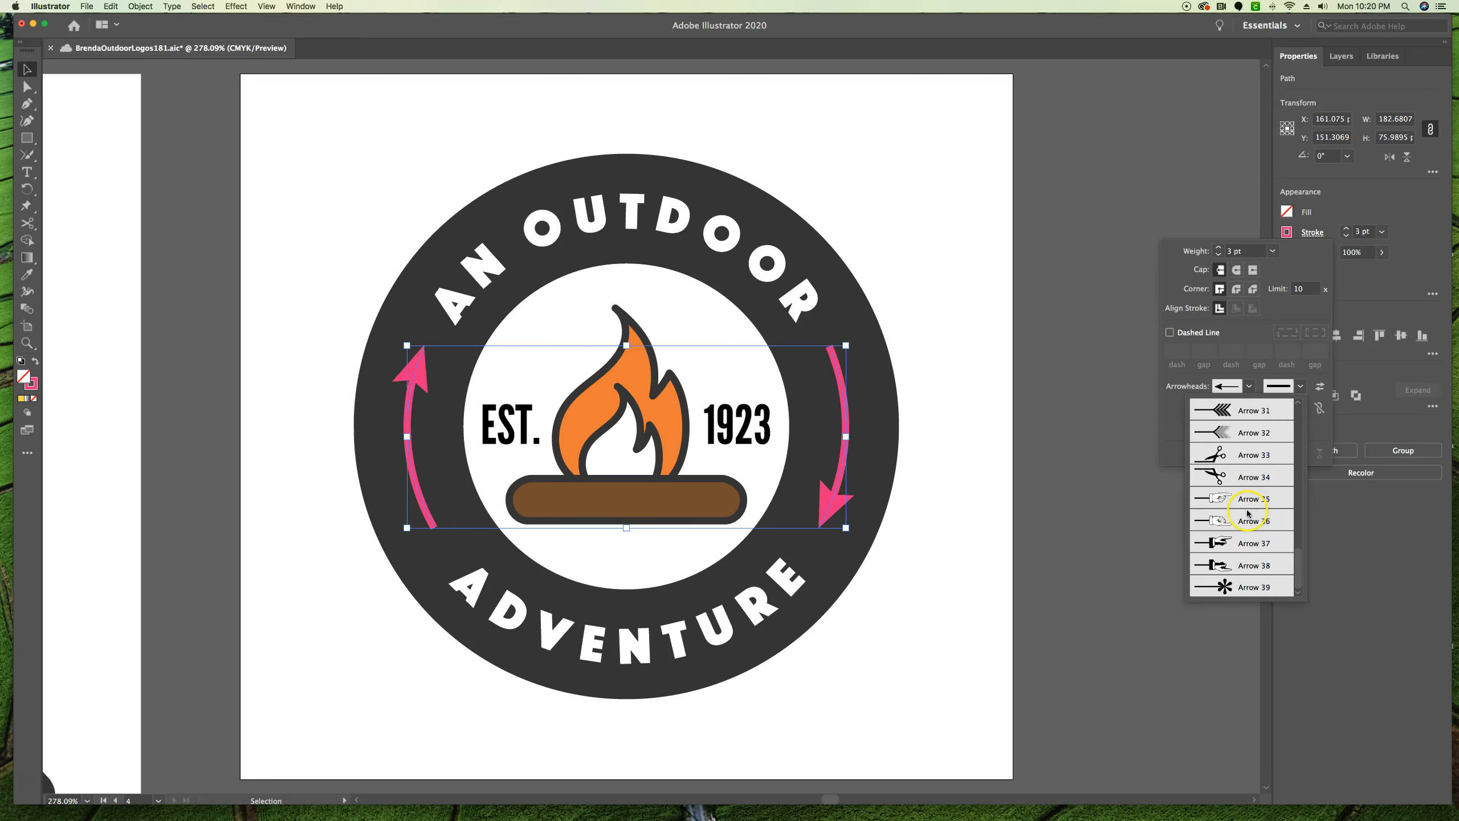
pyautogui.scroll(5, 1247, 511)
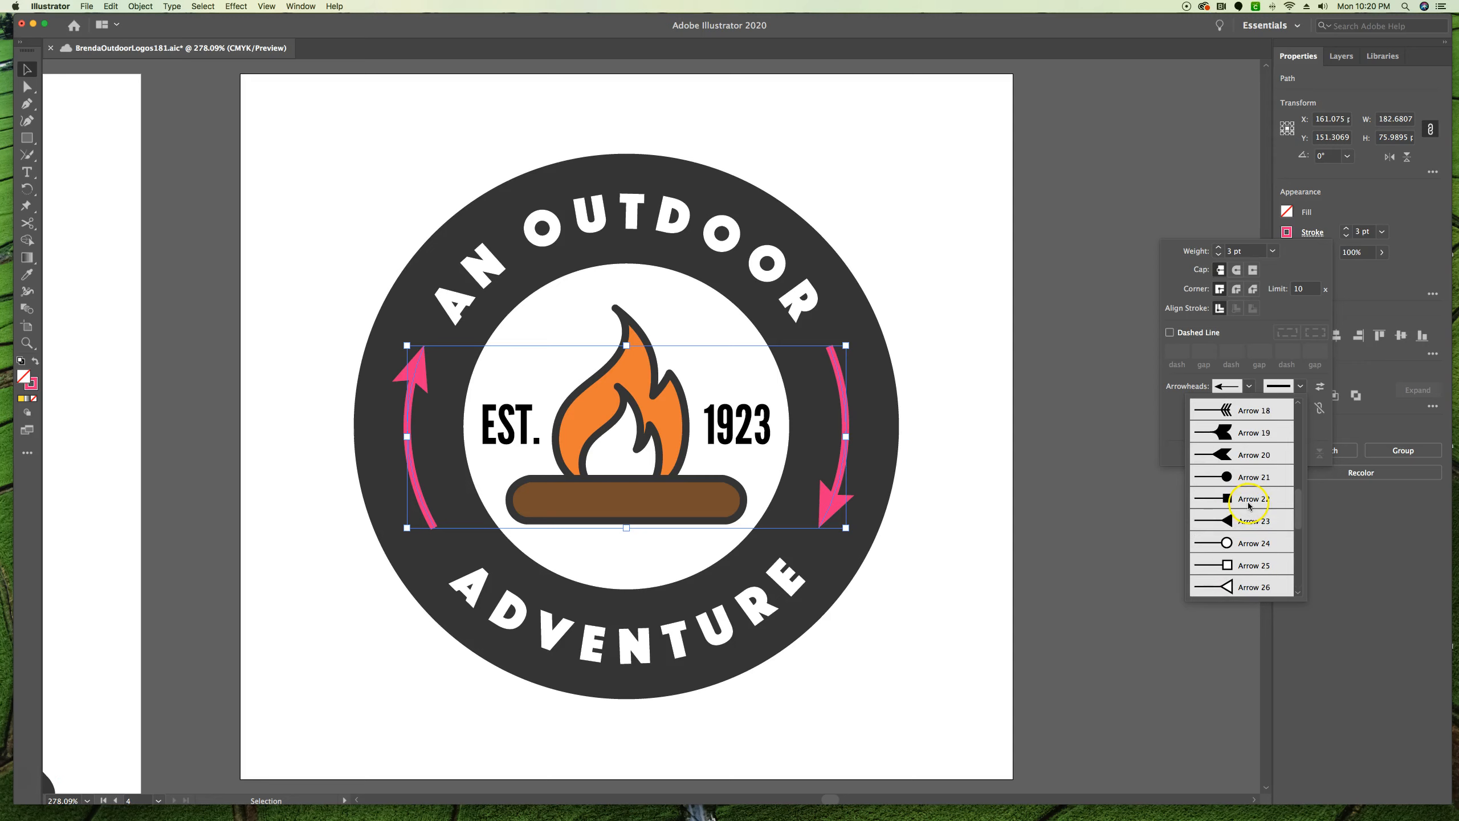
pyautogui.click(1234, 411)
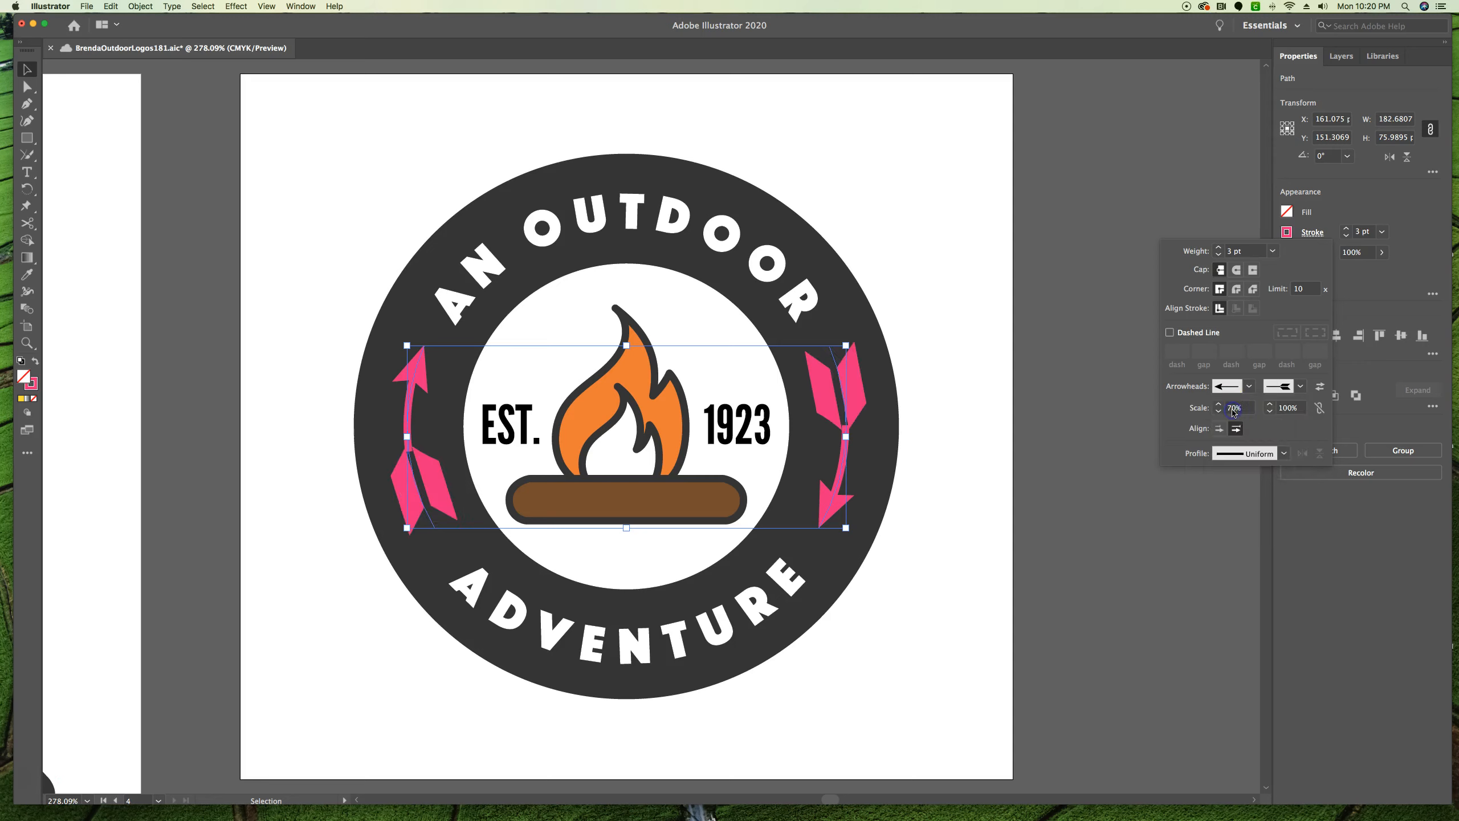
pyautogui.click(1271, 407)
pyautogui.write('7')
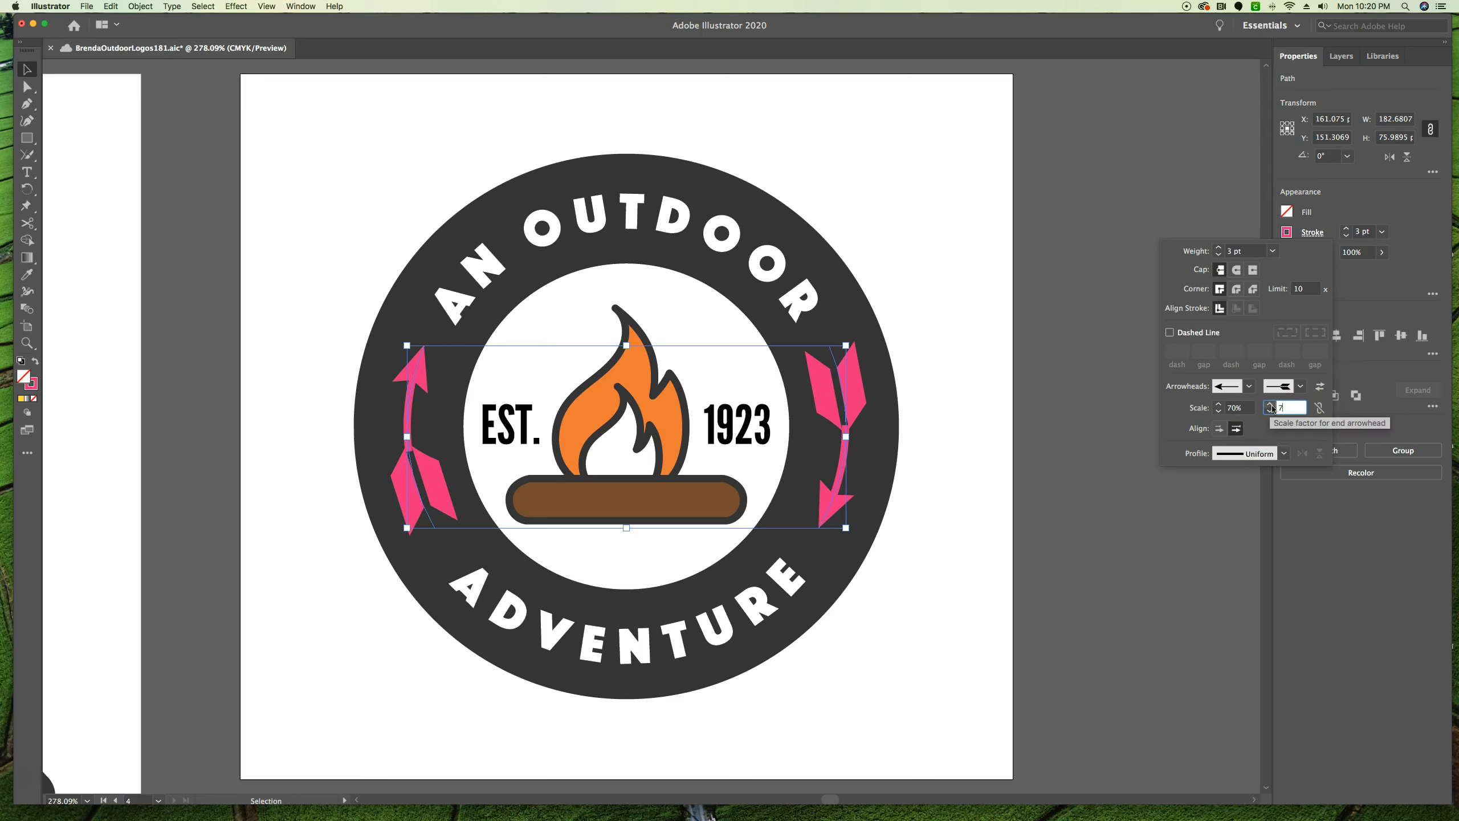
pyautogui.write('0')
pyautogui.press('Return')
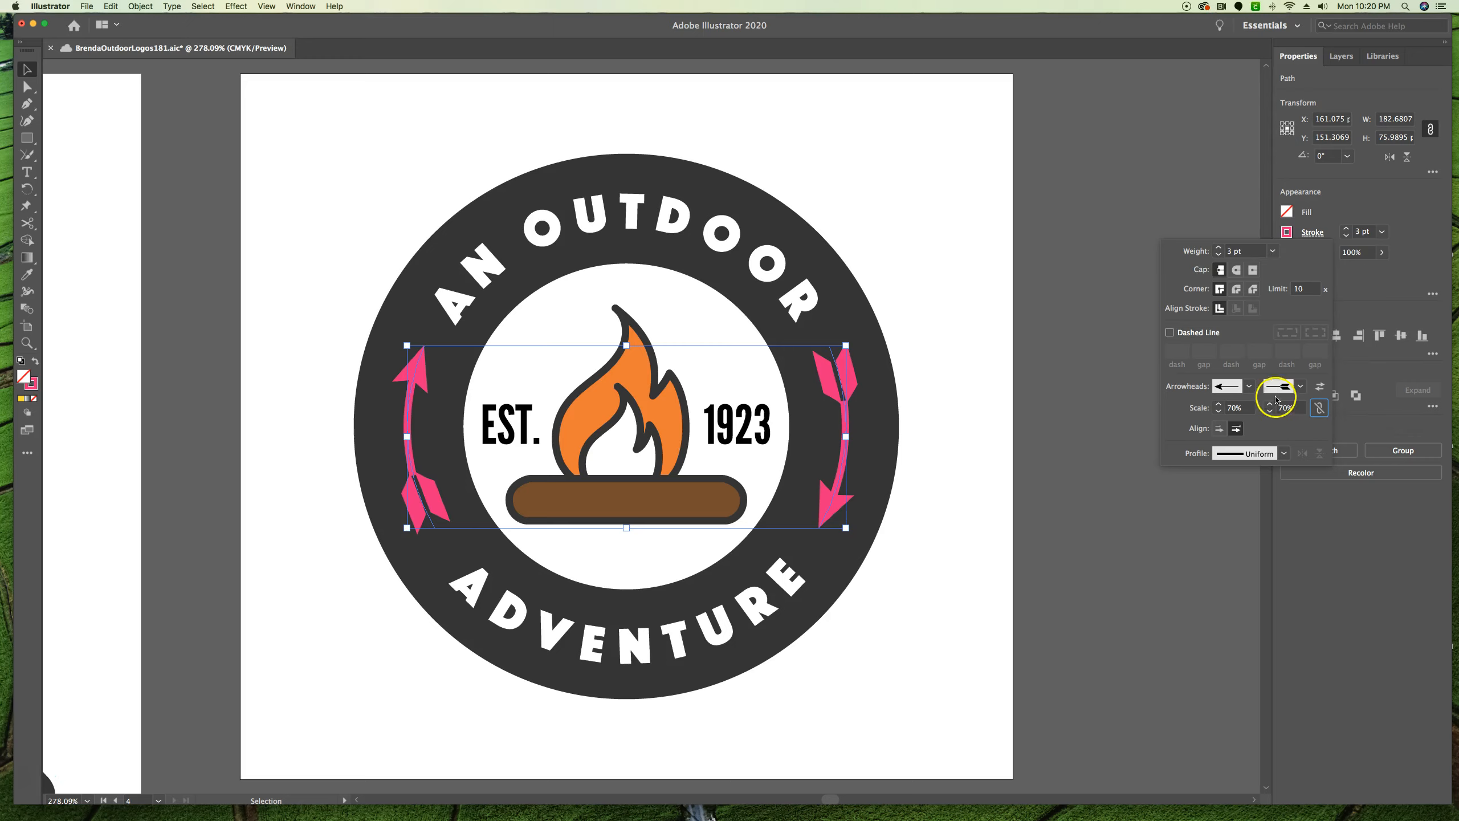
pyautogui.click(1246, 387)
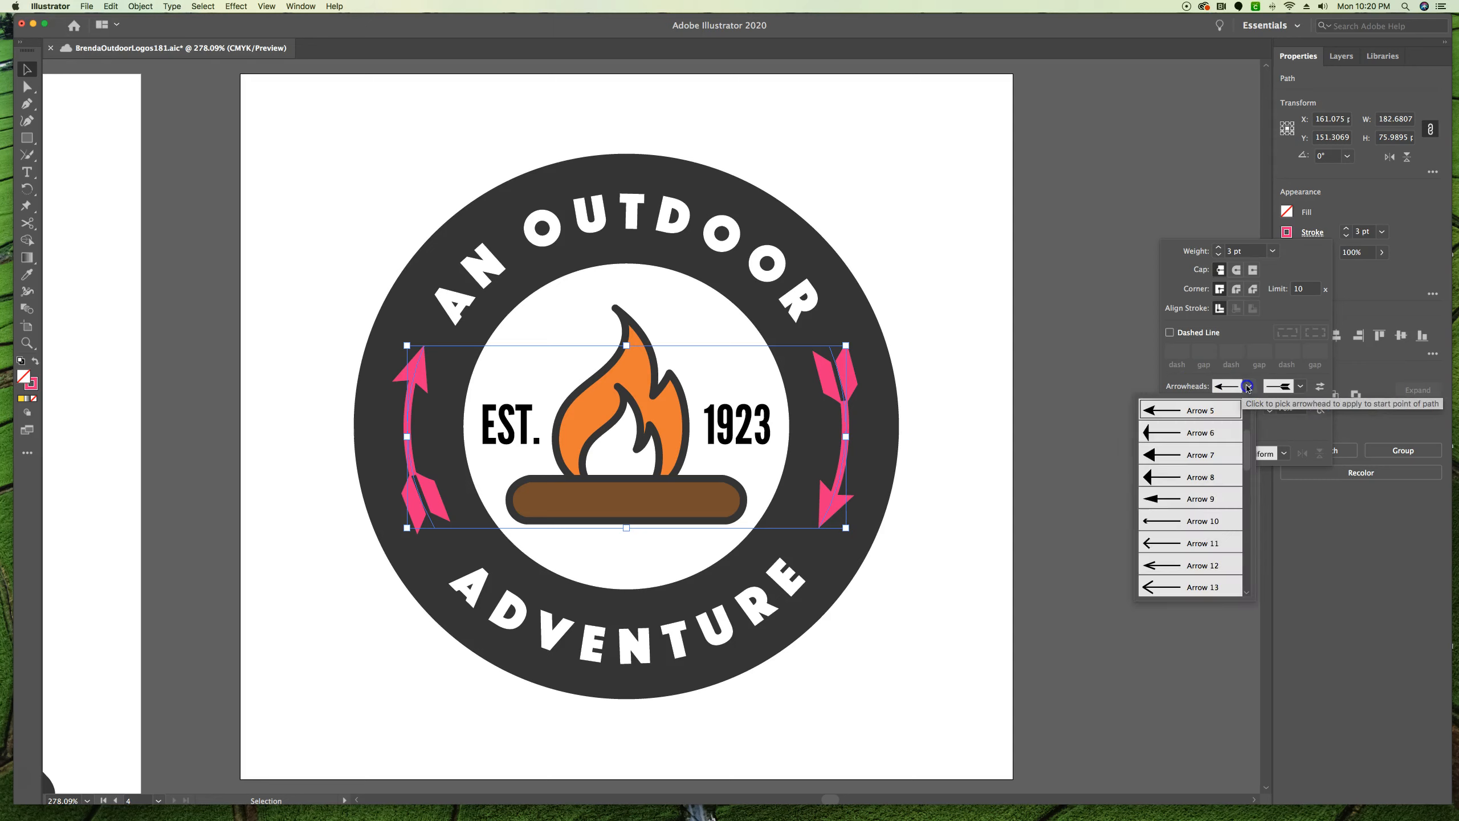
pyautogui.click(1249, 387)
pyautogui.click(1302, 387)
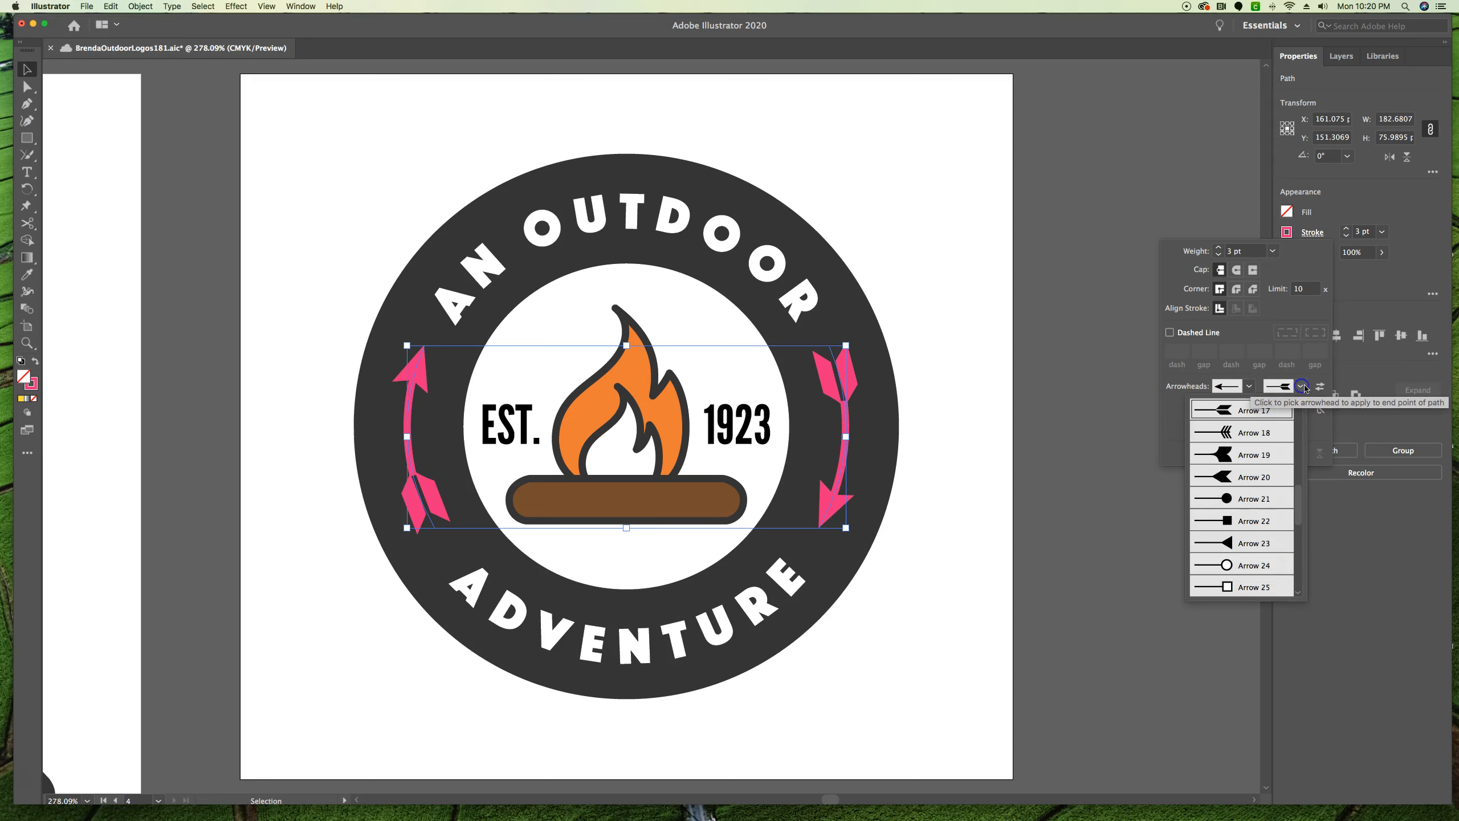
pyautogui.click(1302, 388)
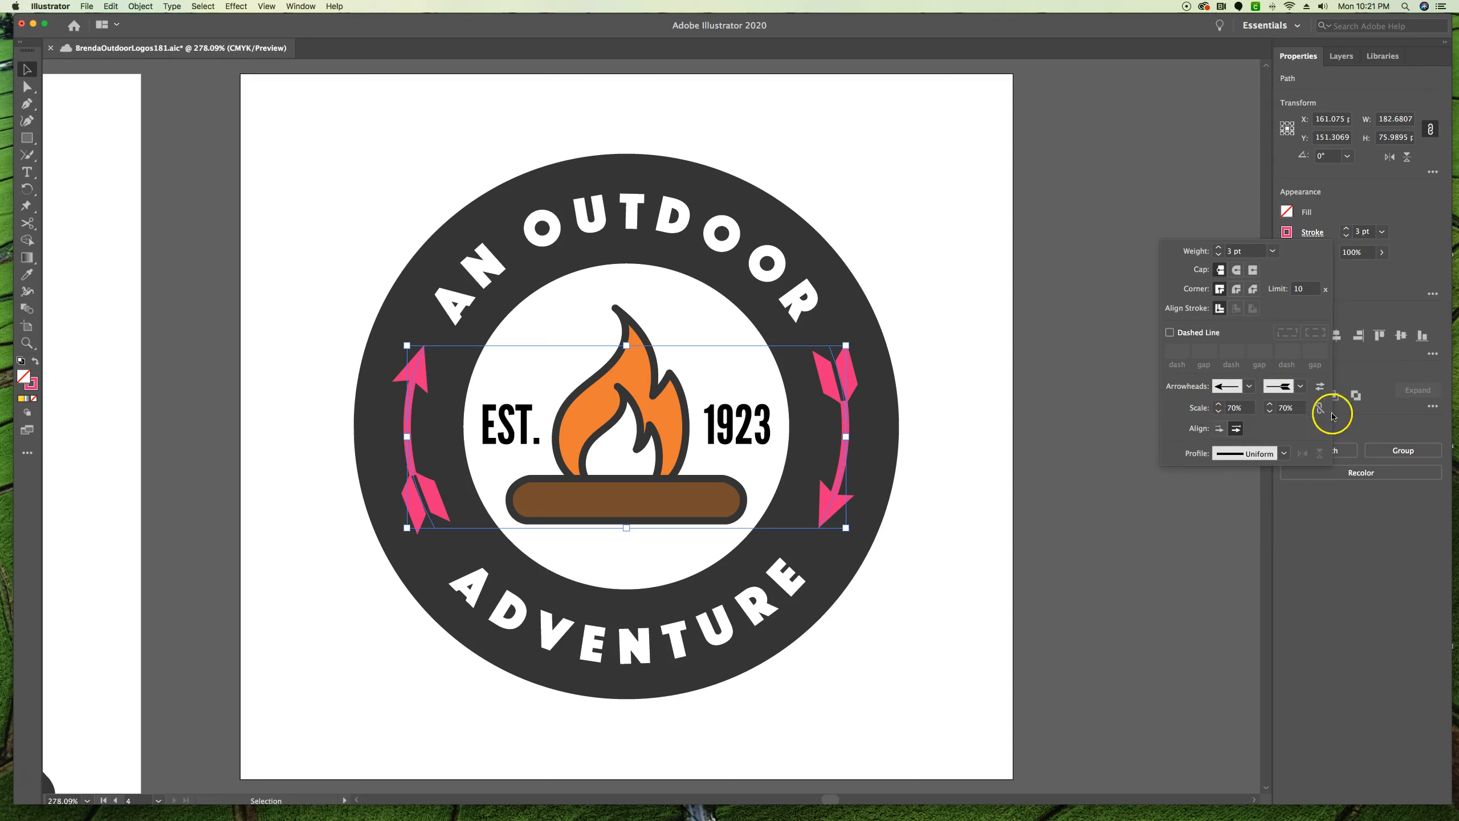
pyautogui.click(1237, 428)
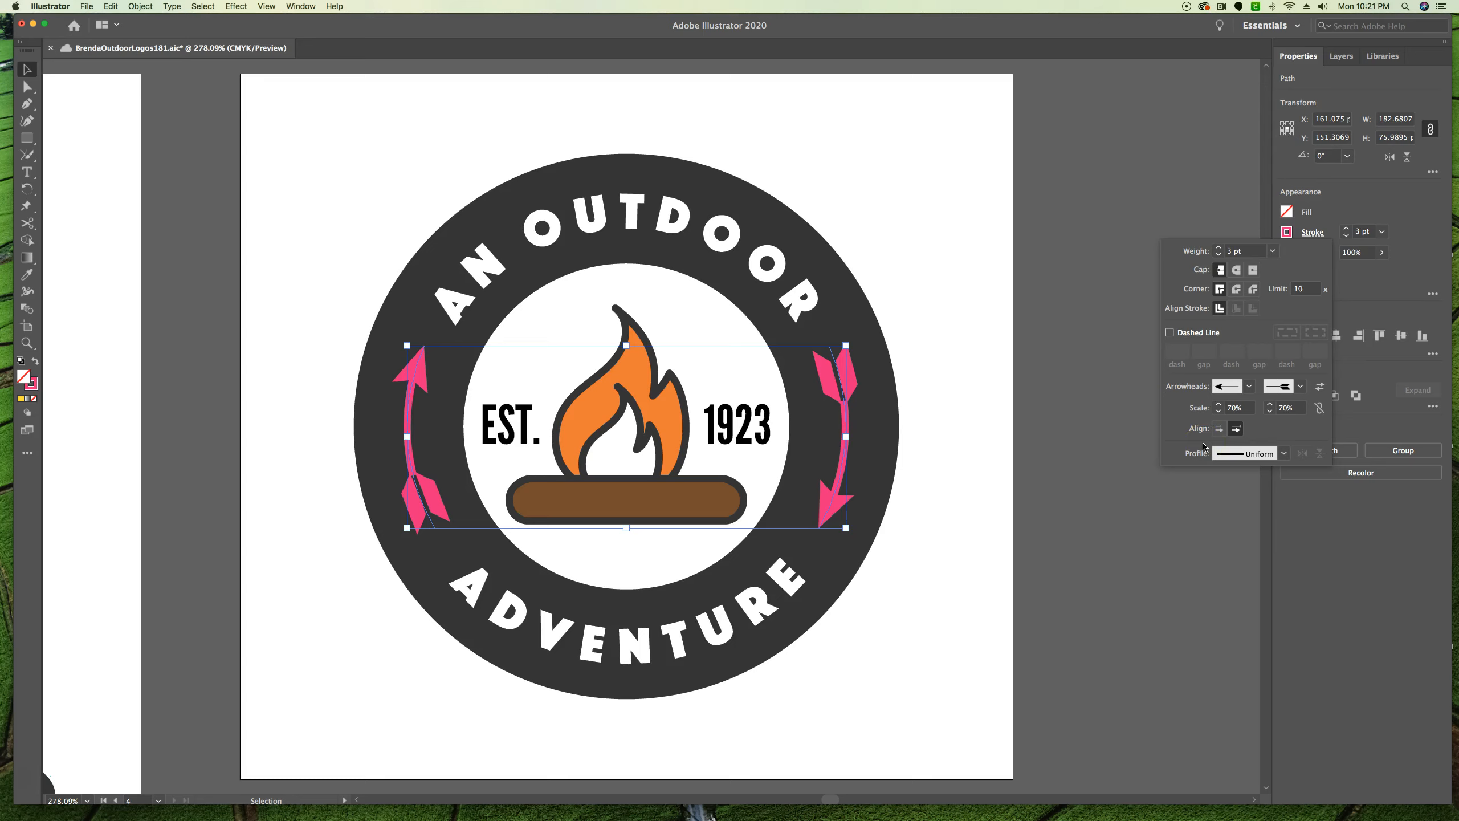
# Change the stroke colour of both arrows to white and deselect them.
pyautogui.click(1201, 190)
pyautogui.click(1295, 234)
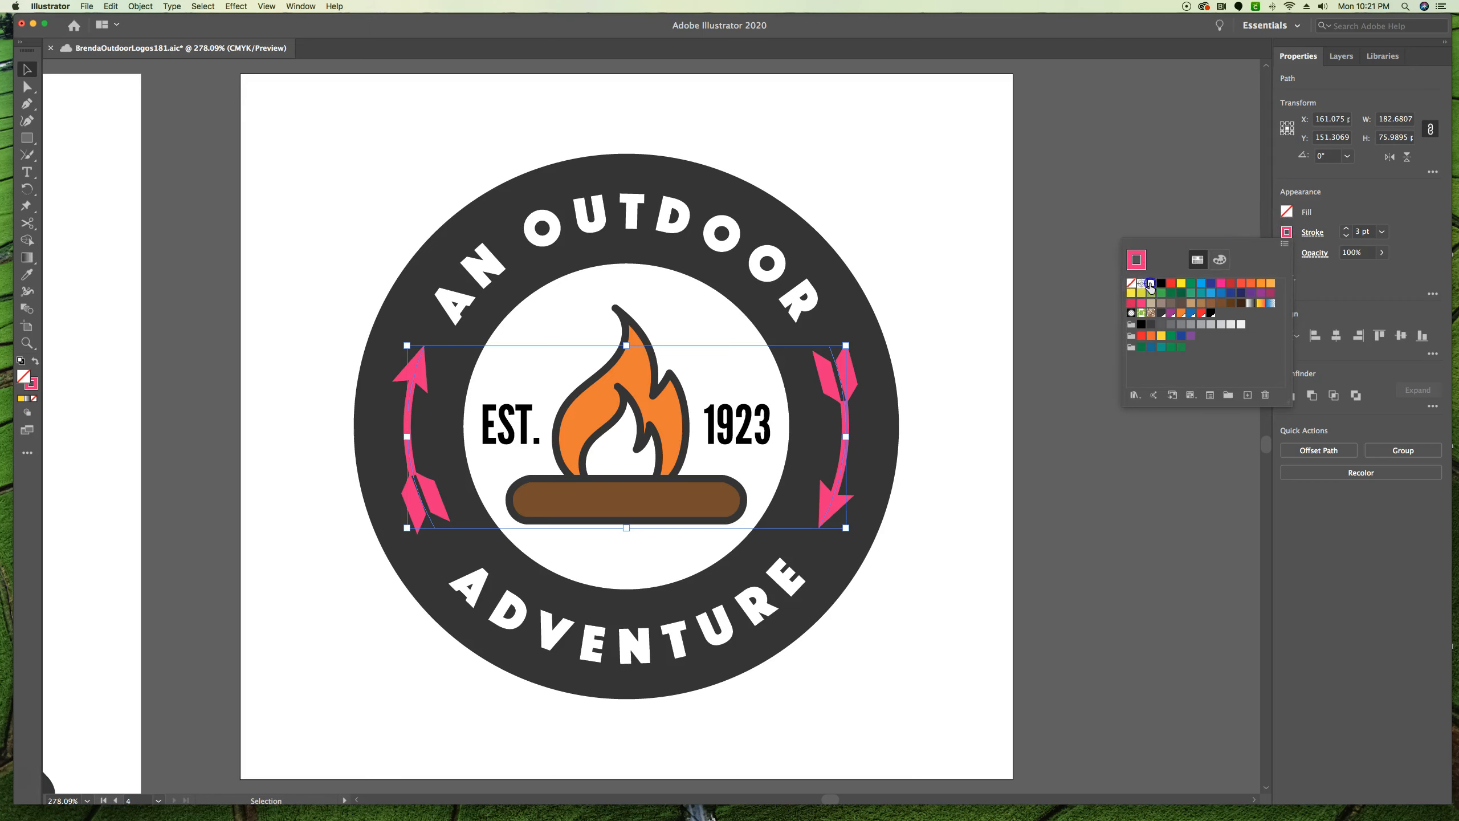
pyautogui.click(1150, 284)
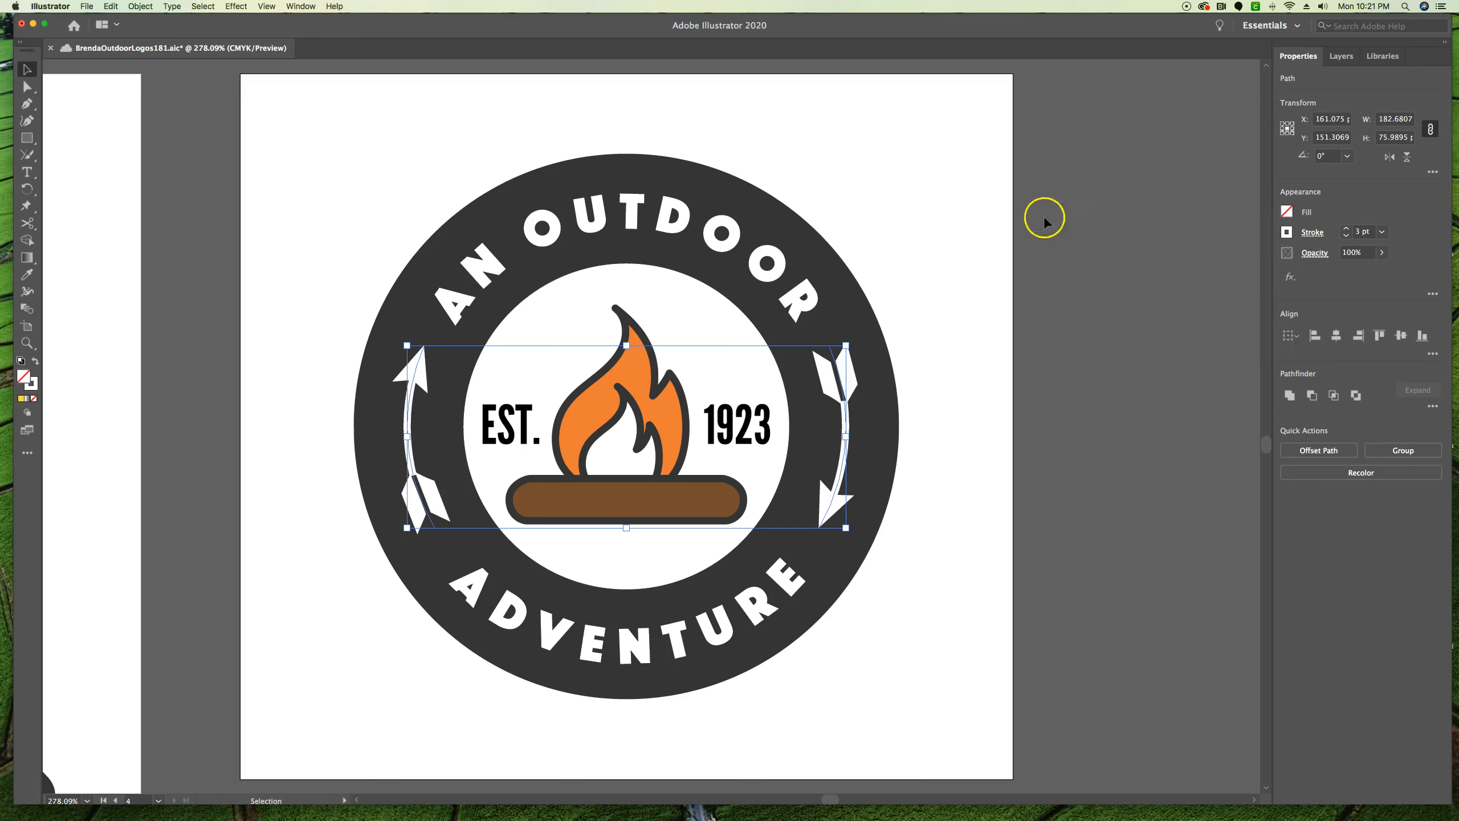
pyautogui.click(1082, 255)
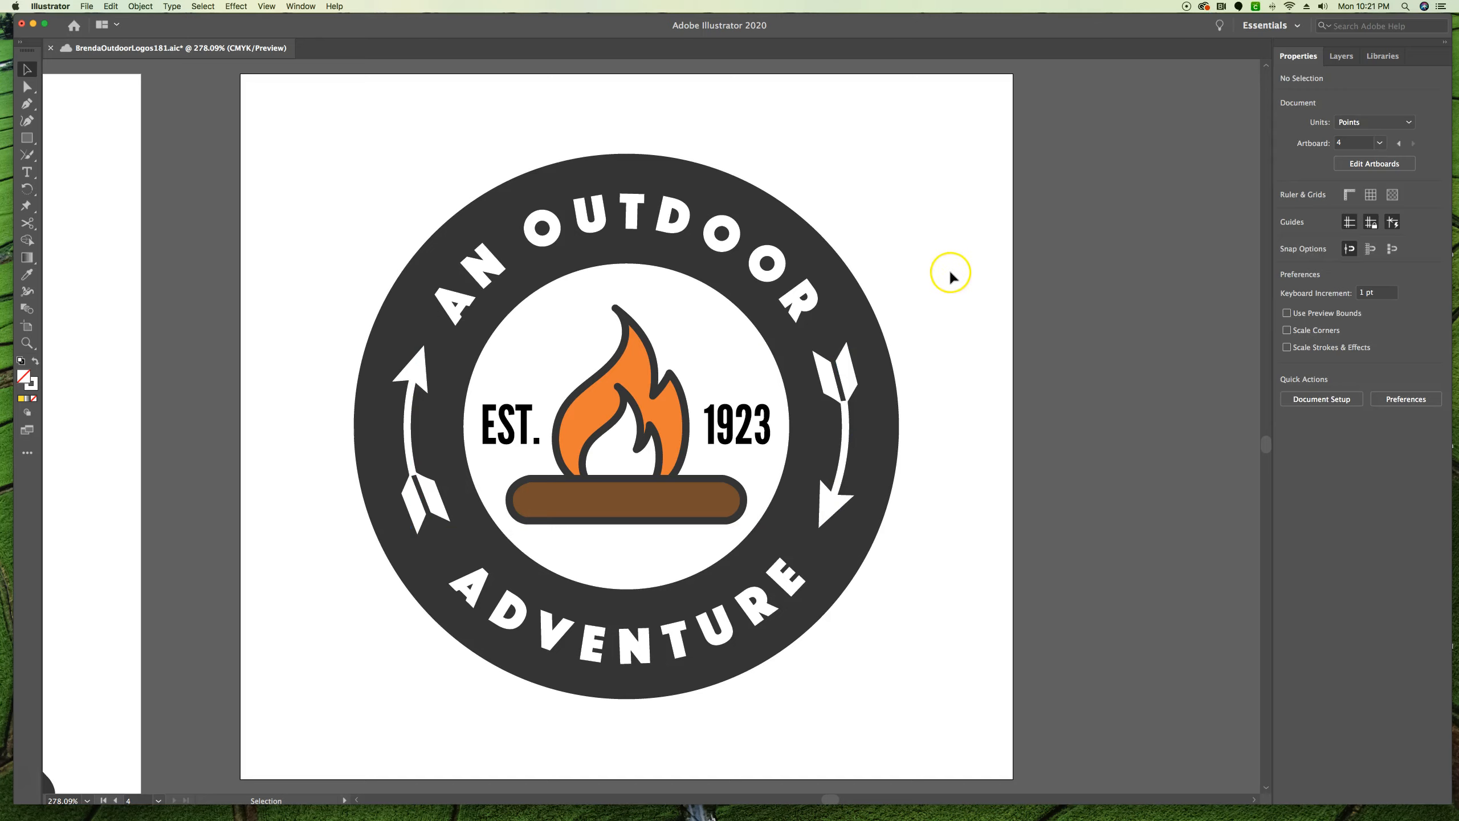
# Save the file as a new cloud document named BrendaOutdoorLogos182.
pyautogui.click(86, 6)
pyautogui.click(120, 104)
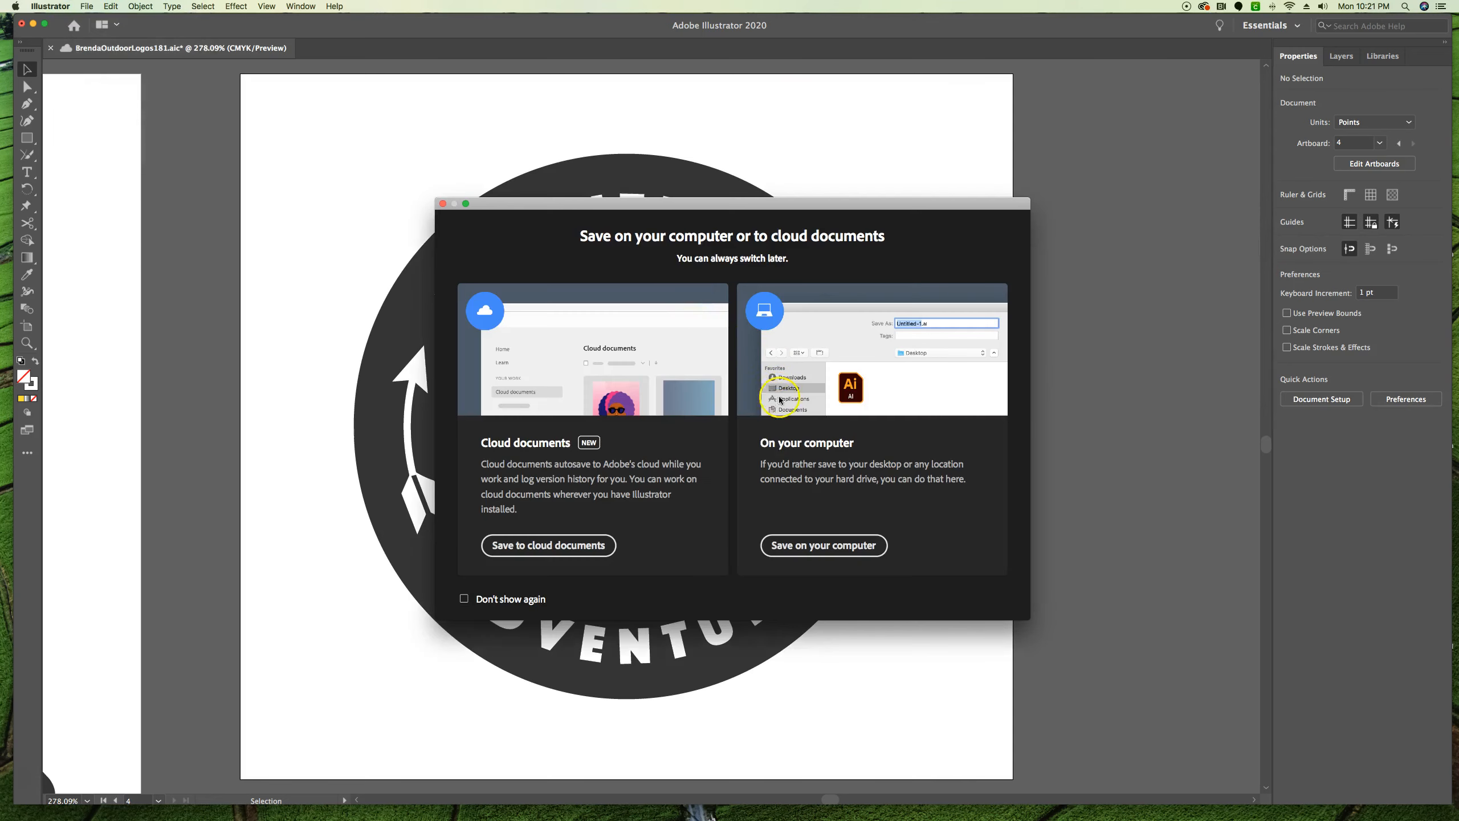
pyautogui.click(564, 545)
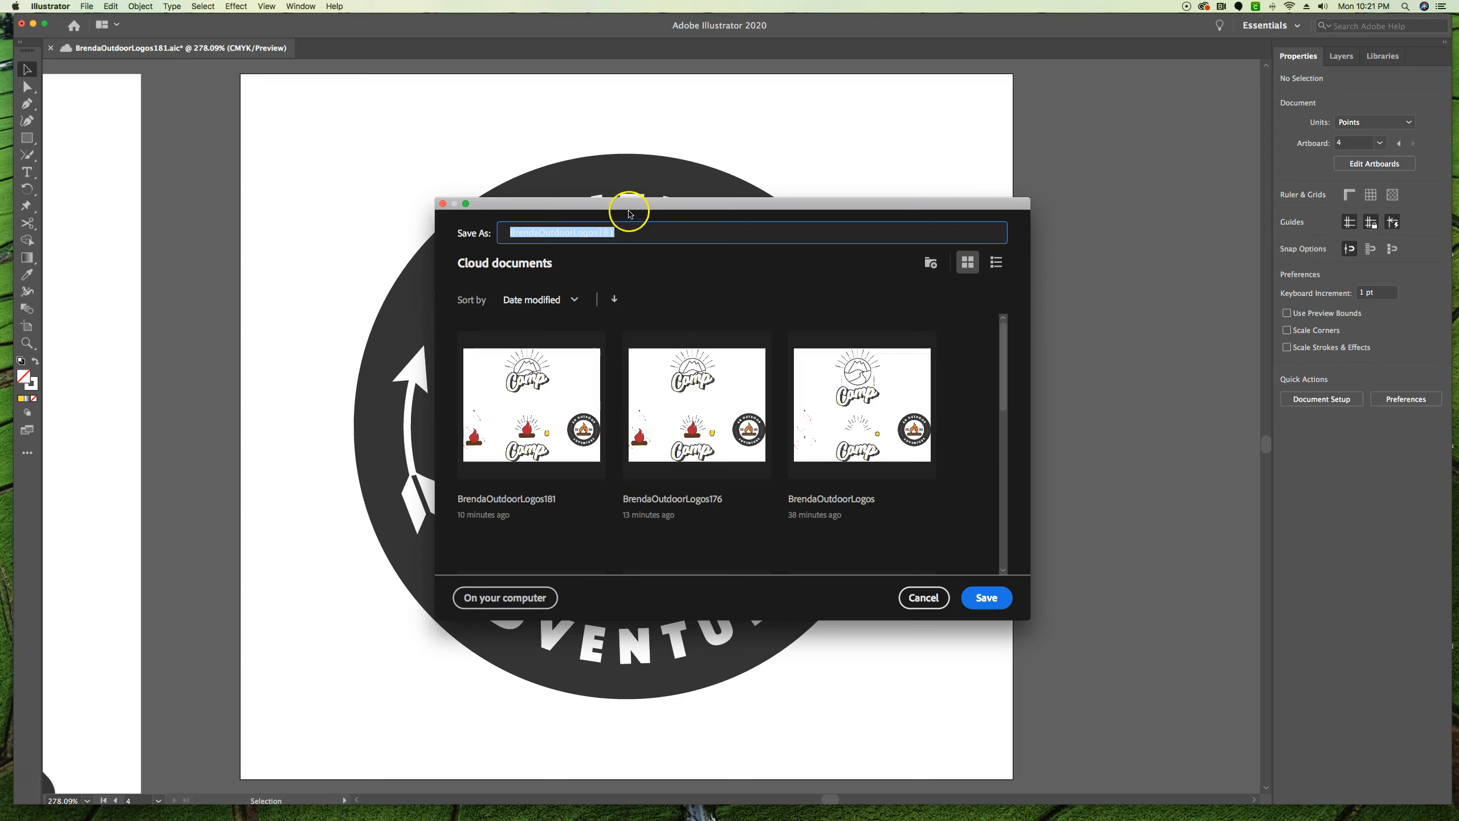
pyautogui.click(648, 235)
pyautogui.press('BackSpace')
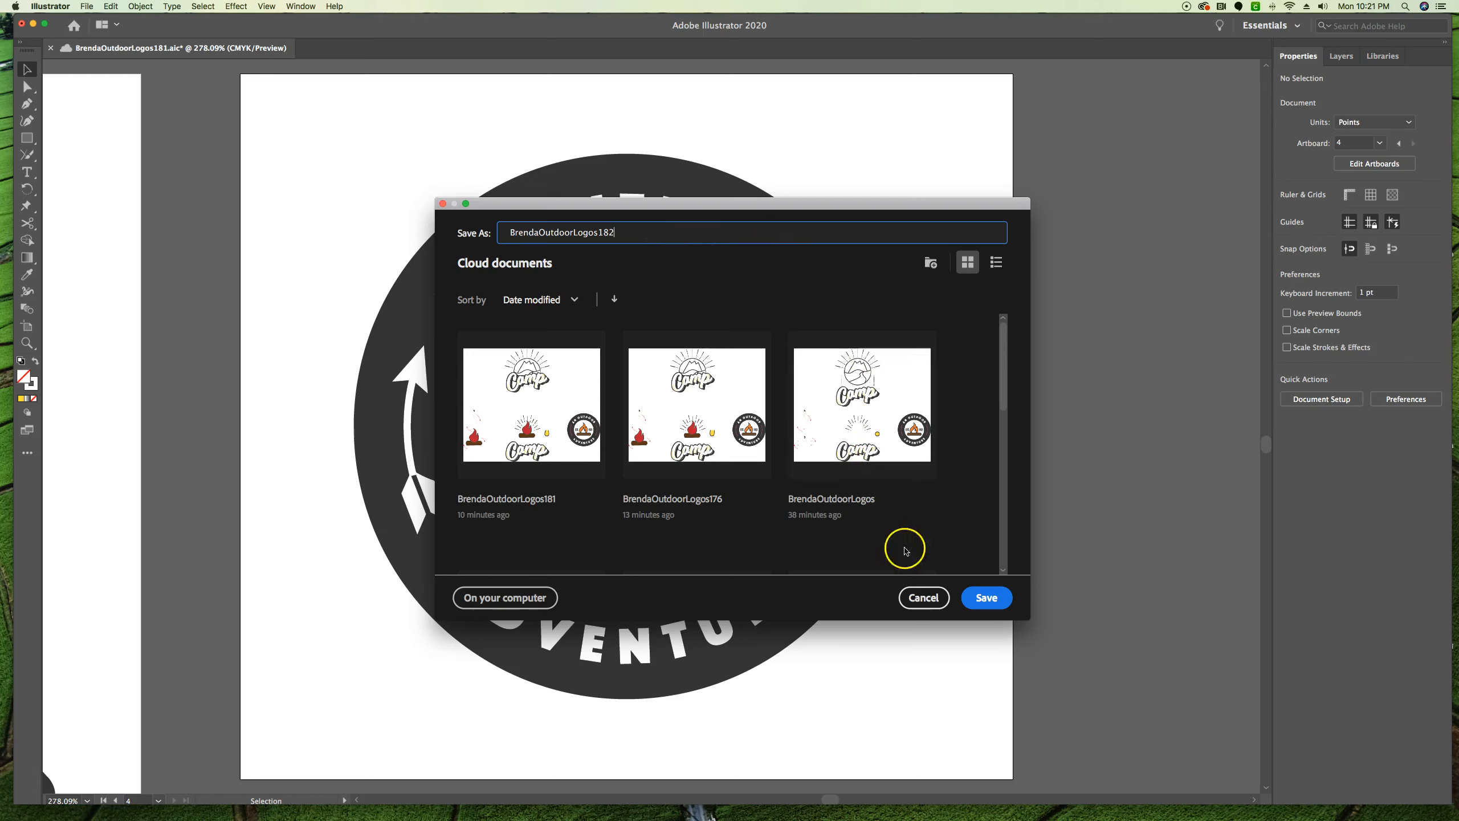
pyautogui.click(988, 596)
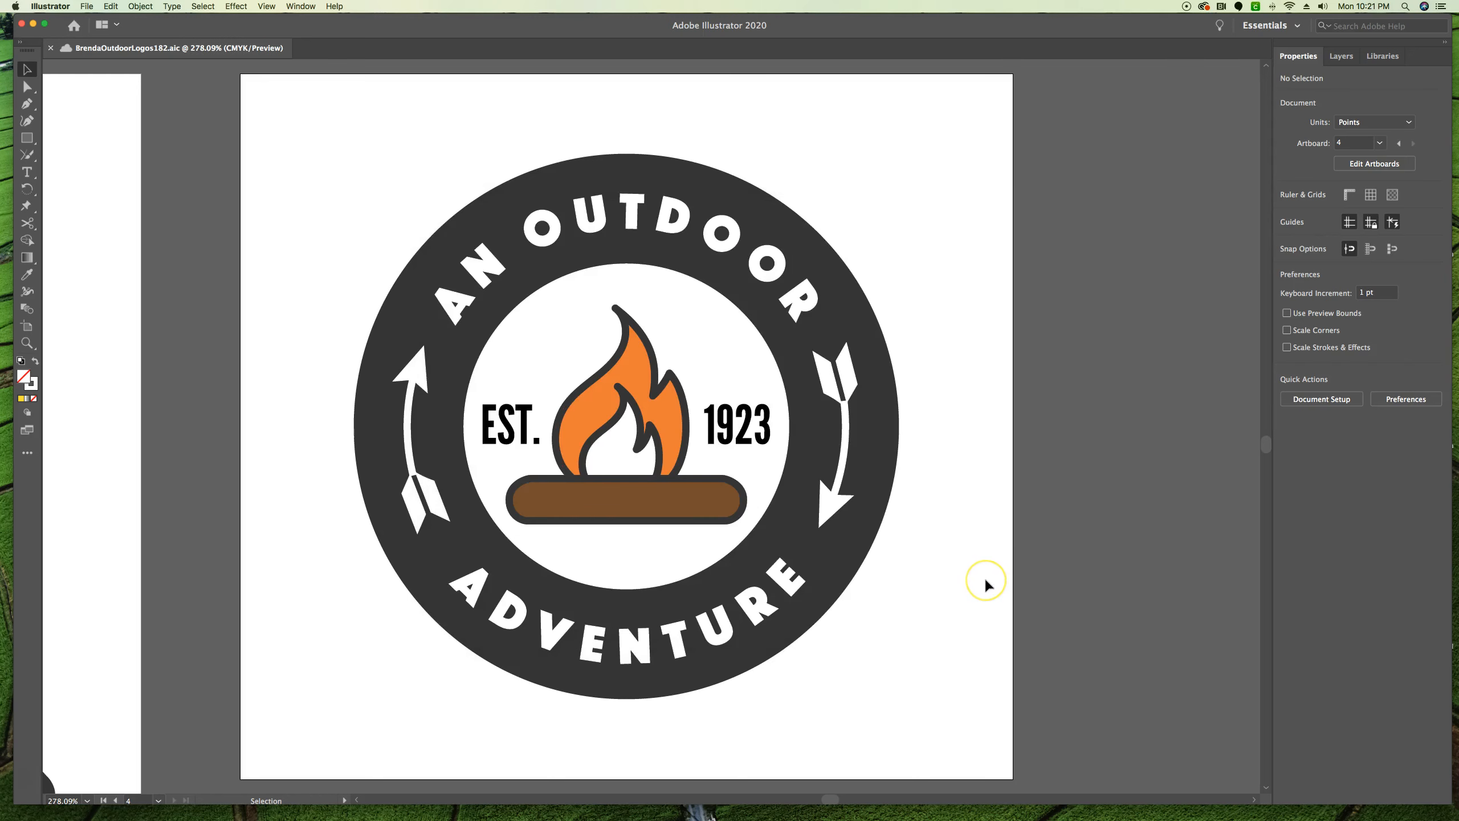